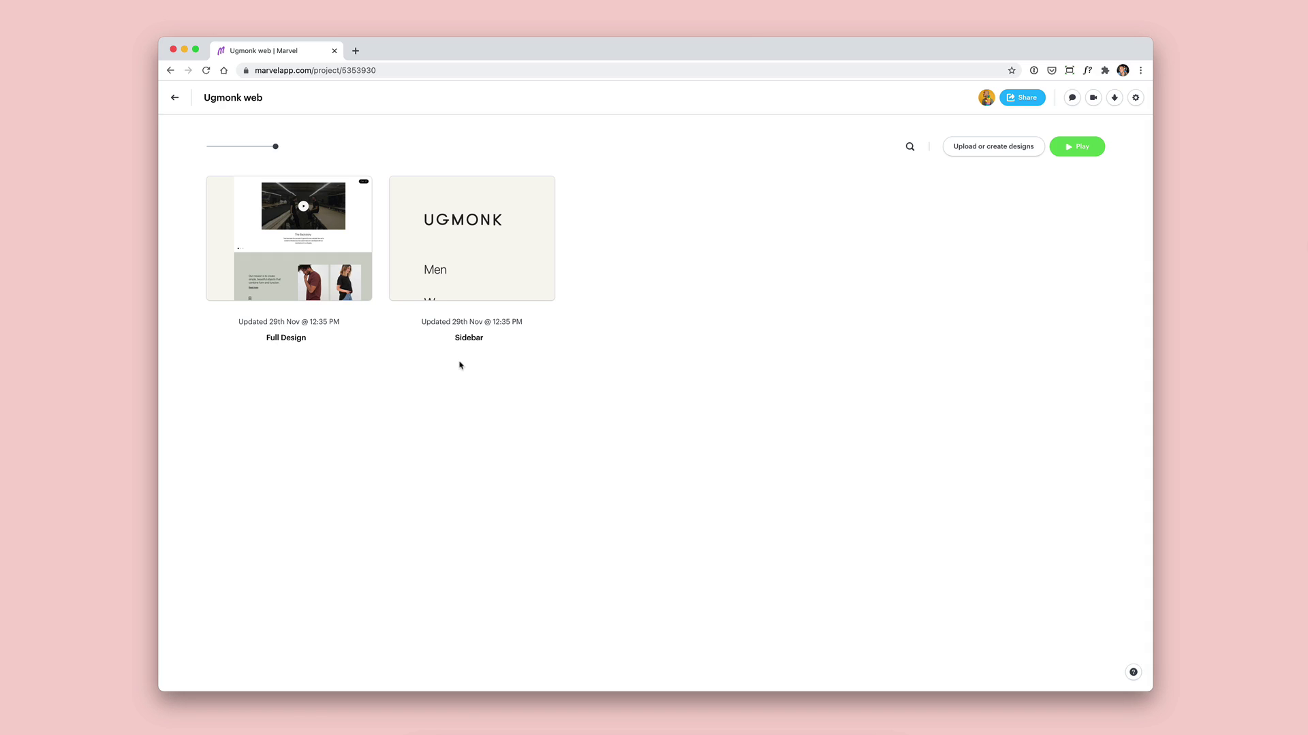
pyautogui.click(288, 238)
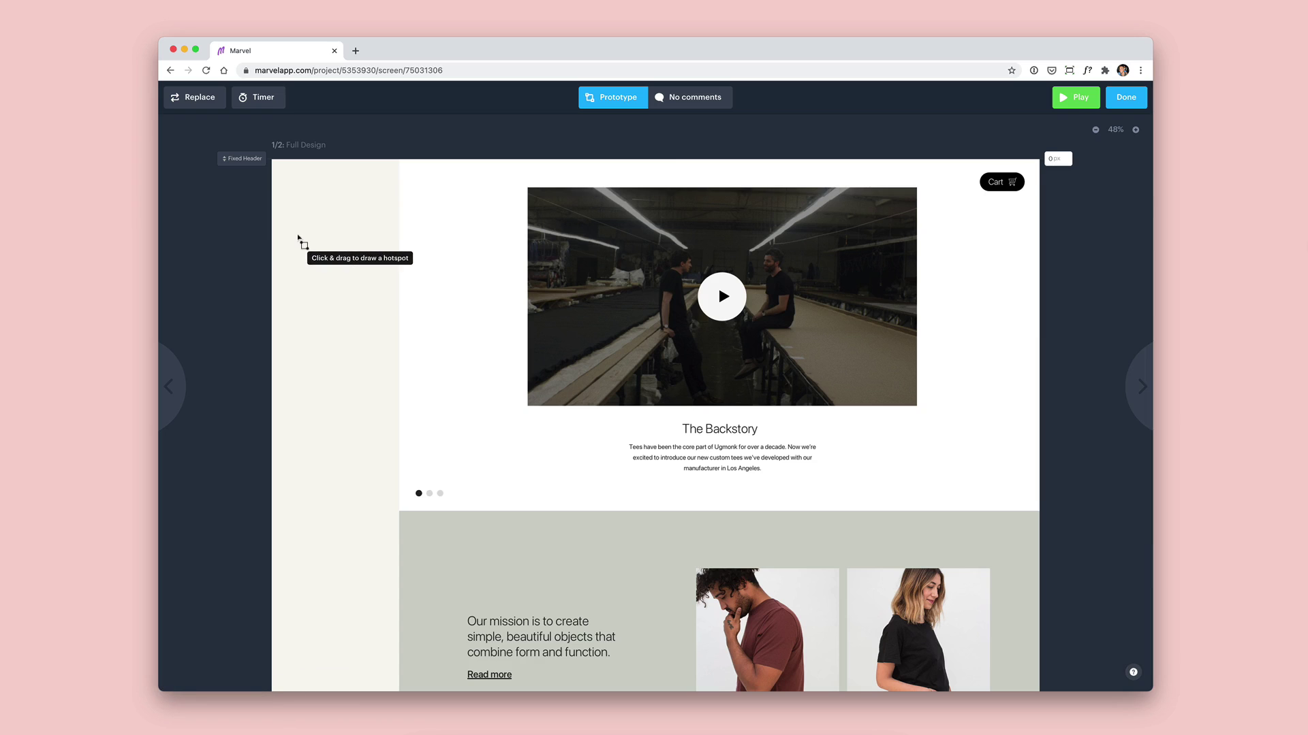
pyautogui.scroll(-10, 299, 244)
pyautogui.scroll(-10, 300, 244)
pyautogui.scroll(-5, 299, 243)
pyautogui.scroll(-2, 299, 243)
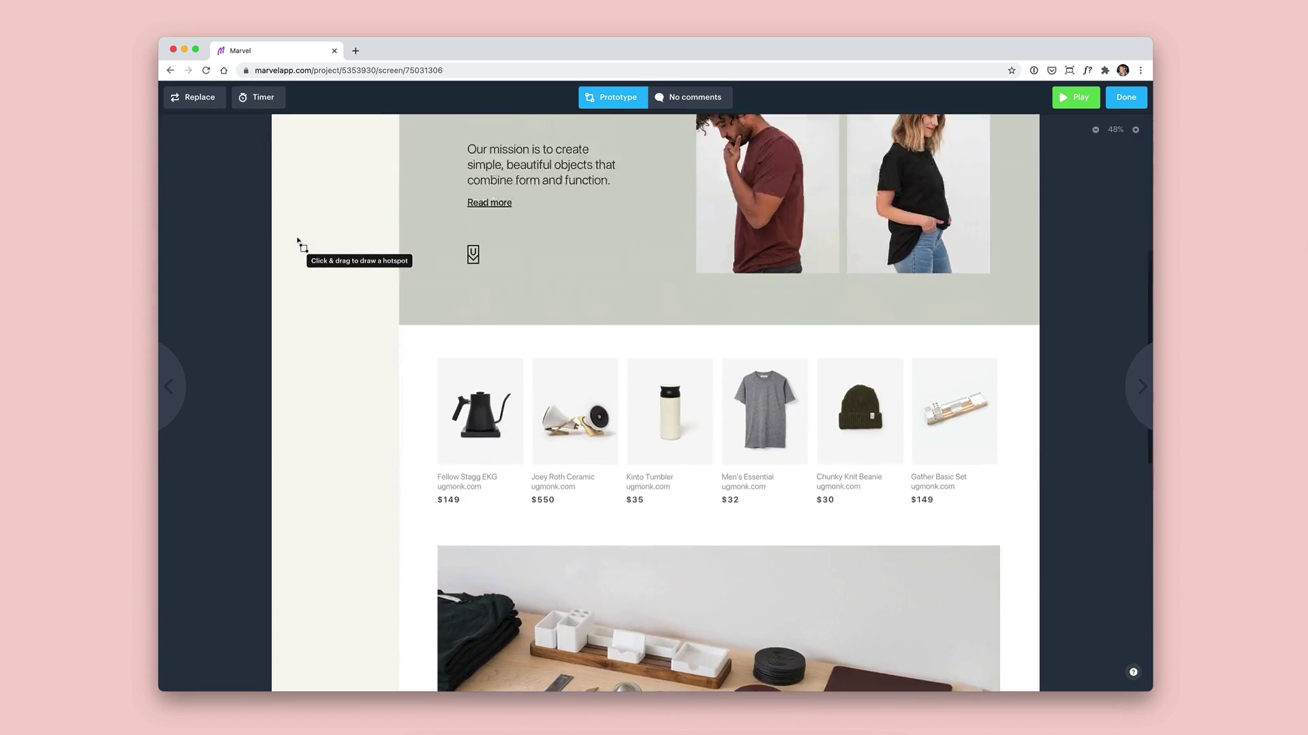
pyautogui.scroll(15, 299, 243)
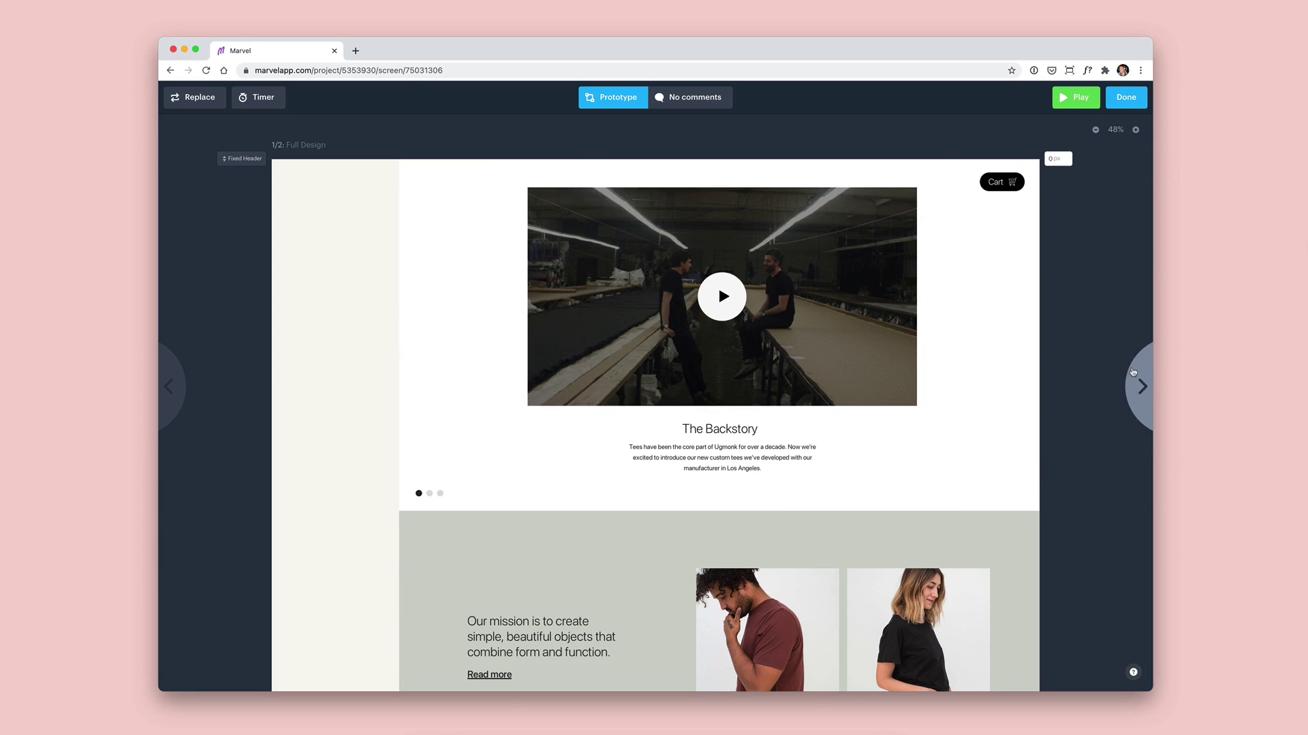
pyautogui.click(1141, 387)
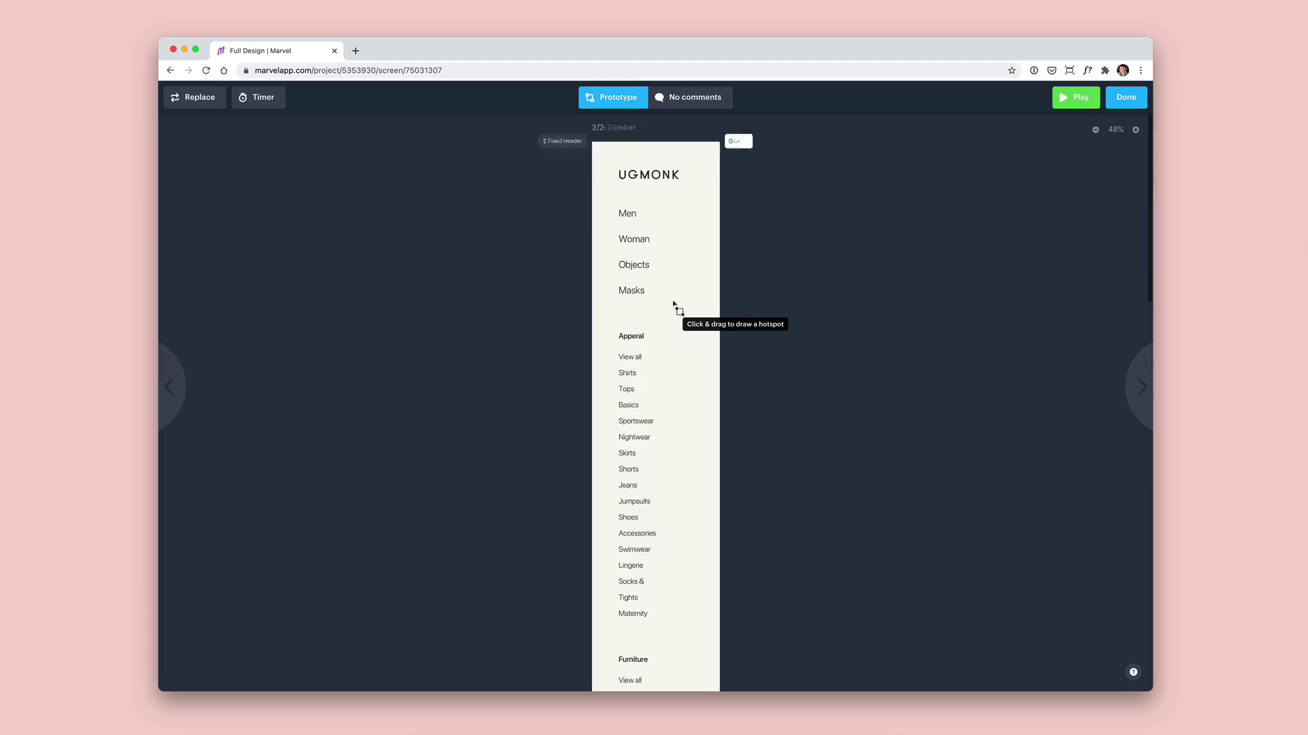
pyautogui.scroll(-5, 674, 306)
pyautogui.scroll(-3, 675, 307)
pyautogui.scroll(-2, 675, 306)
pyautogui.scroll(8, 675, 306)
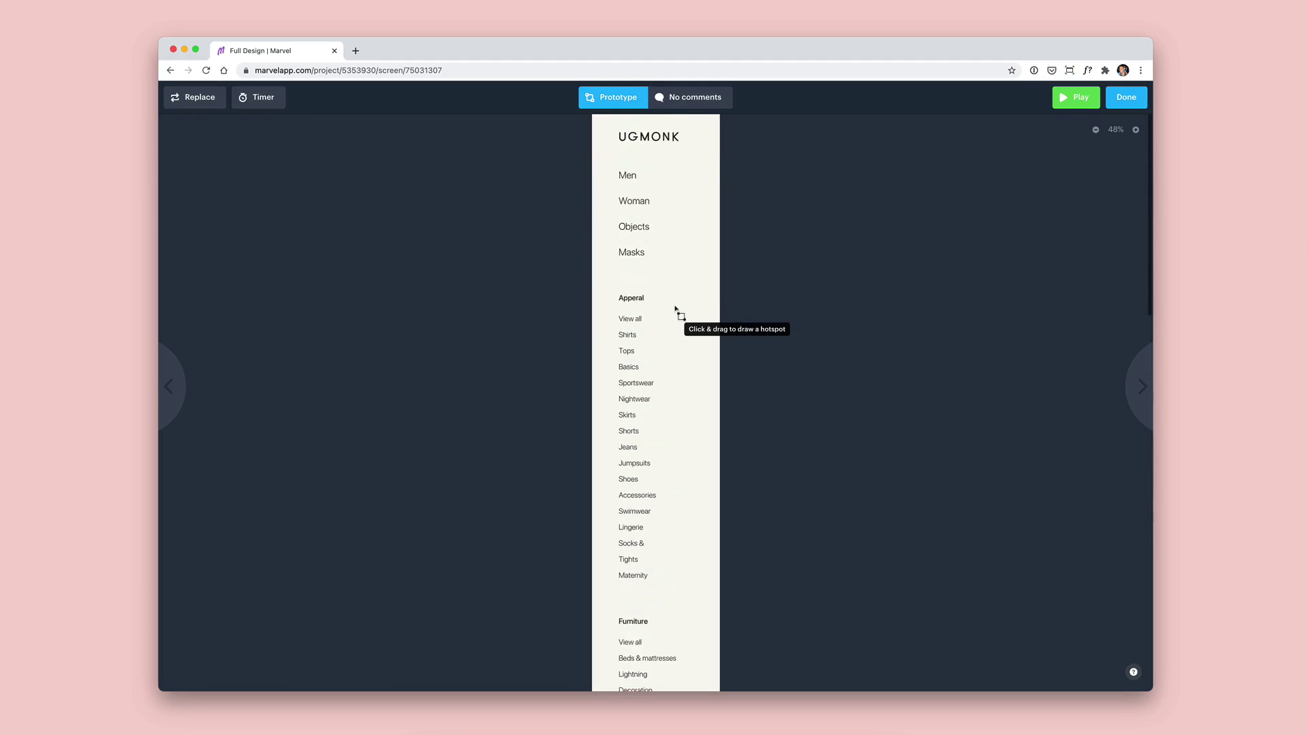
pyautogui.scroll(2, 675, 306)
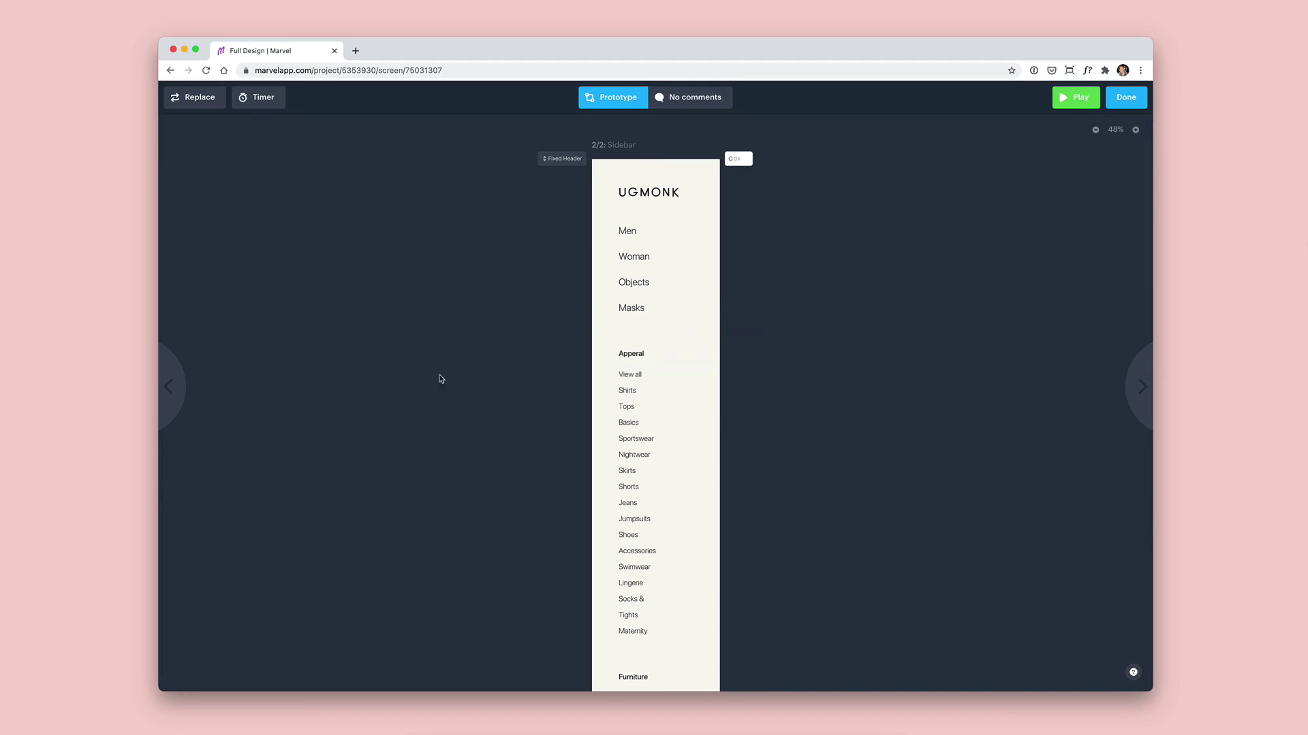
pyautogui.click(169, 386)
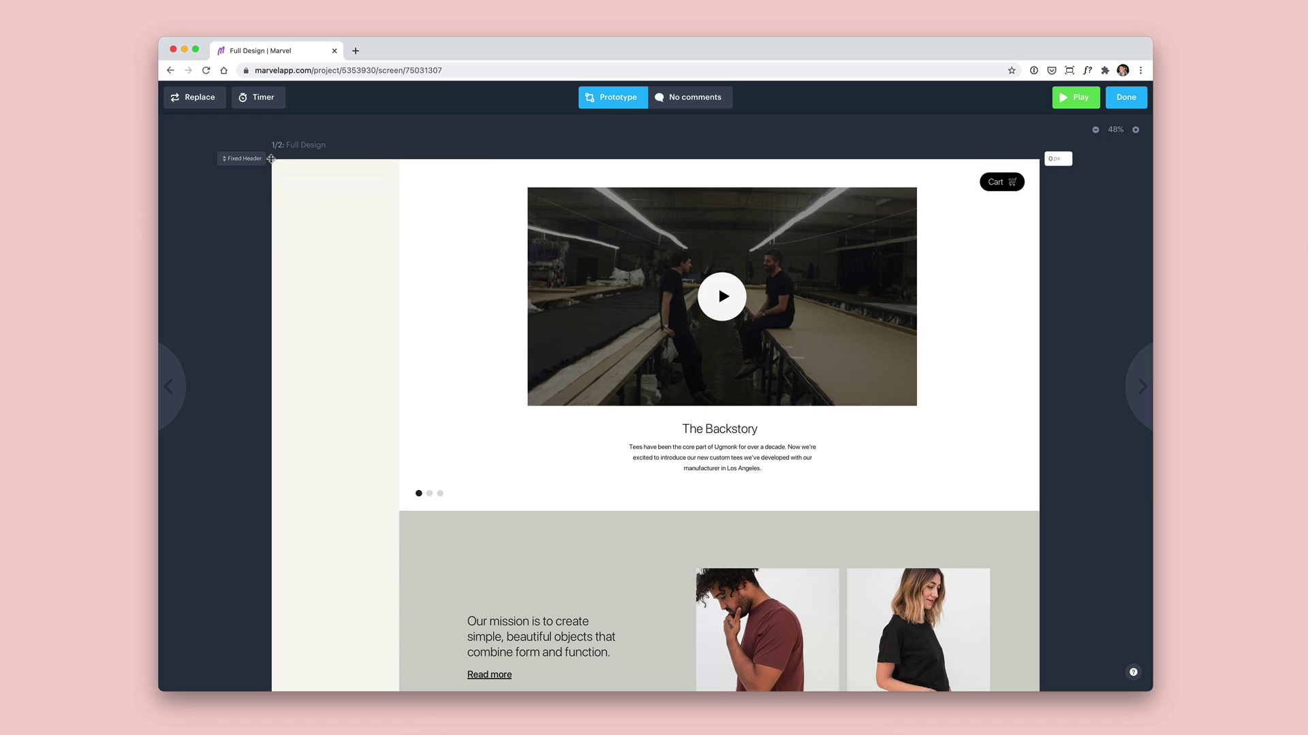
# - Draw a hotspot over the Full Design screen's left column and link it to Sidebar
pyautogui.moveTo(275, 163)
pyautogui.mouseDown()
pyautogui.moveTo(423, 452)
pyautogui.moveTo(400, 722)
pyautogui.mouseUp()
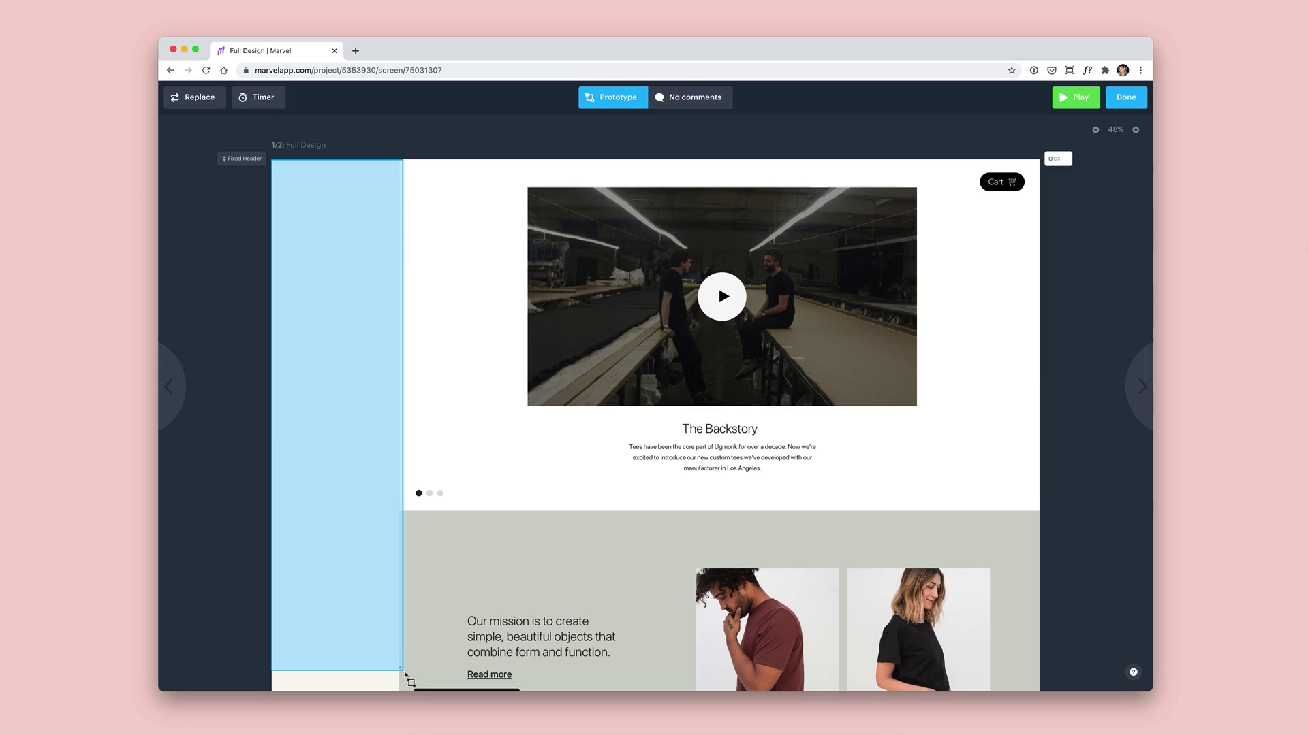
pyautogui.moveTo(399, 722); pyautogui.dragTo(397, 687)
pyautogui.scroll(-5, 367, 419)
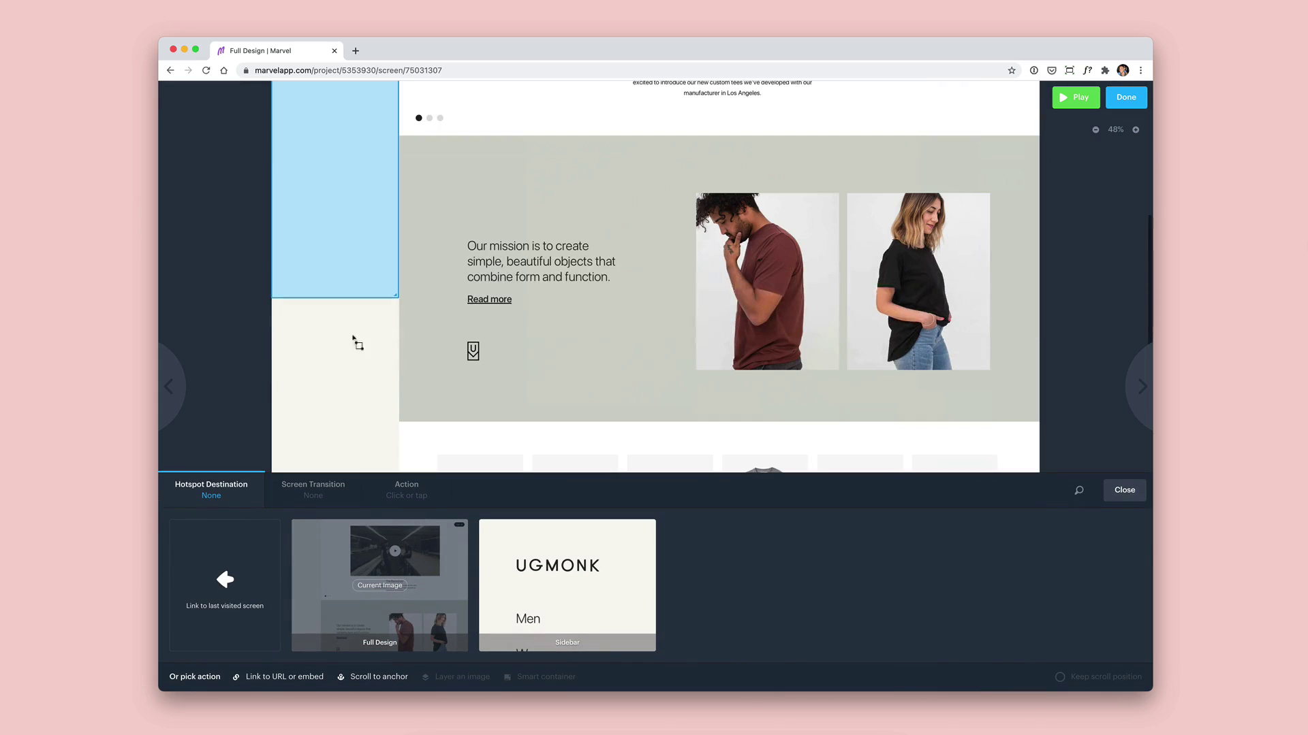
pyautogui.moveTo(396, 302); pyautogui.dragTo(396, 425)
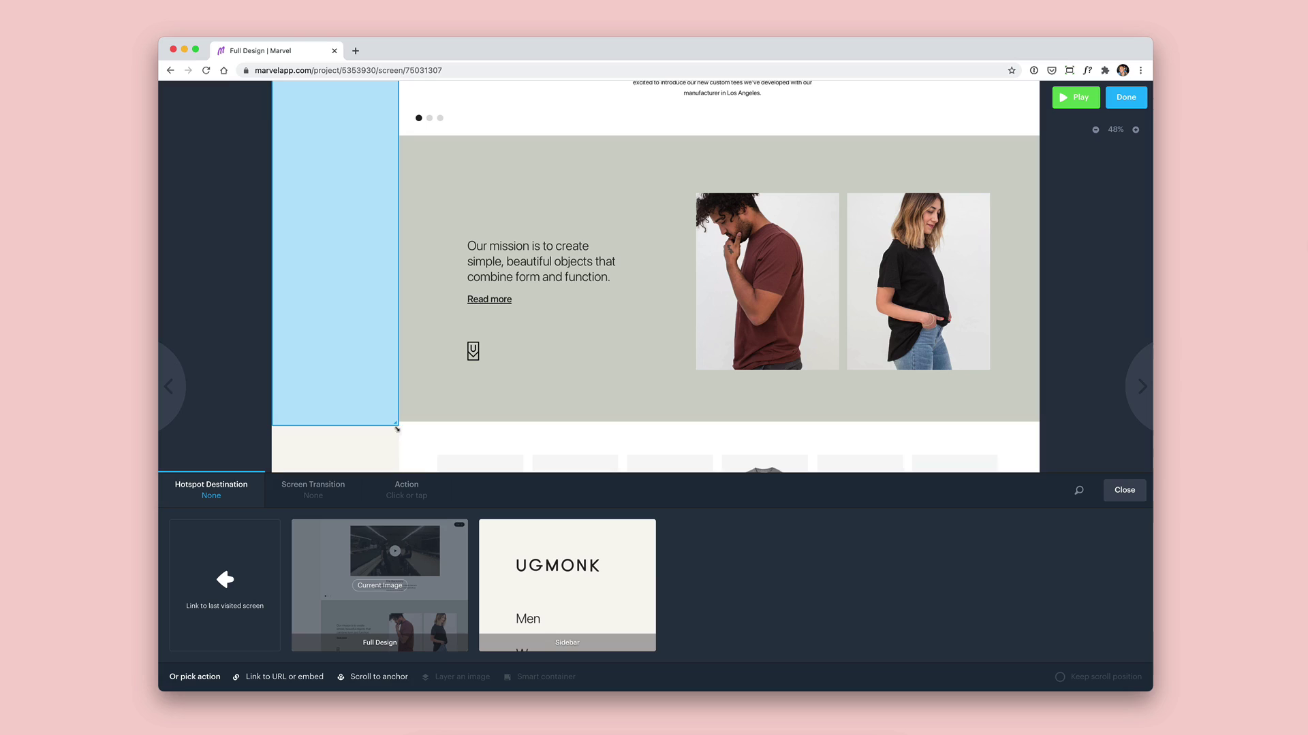
pyautogui.click(524, 555)
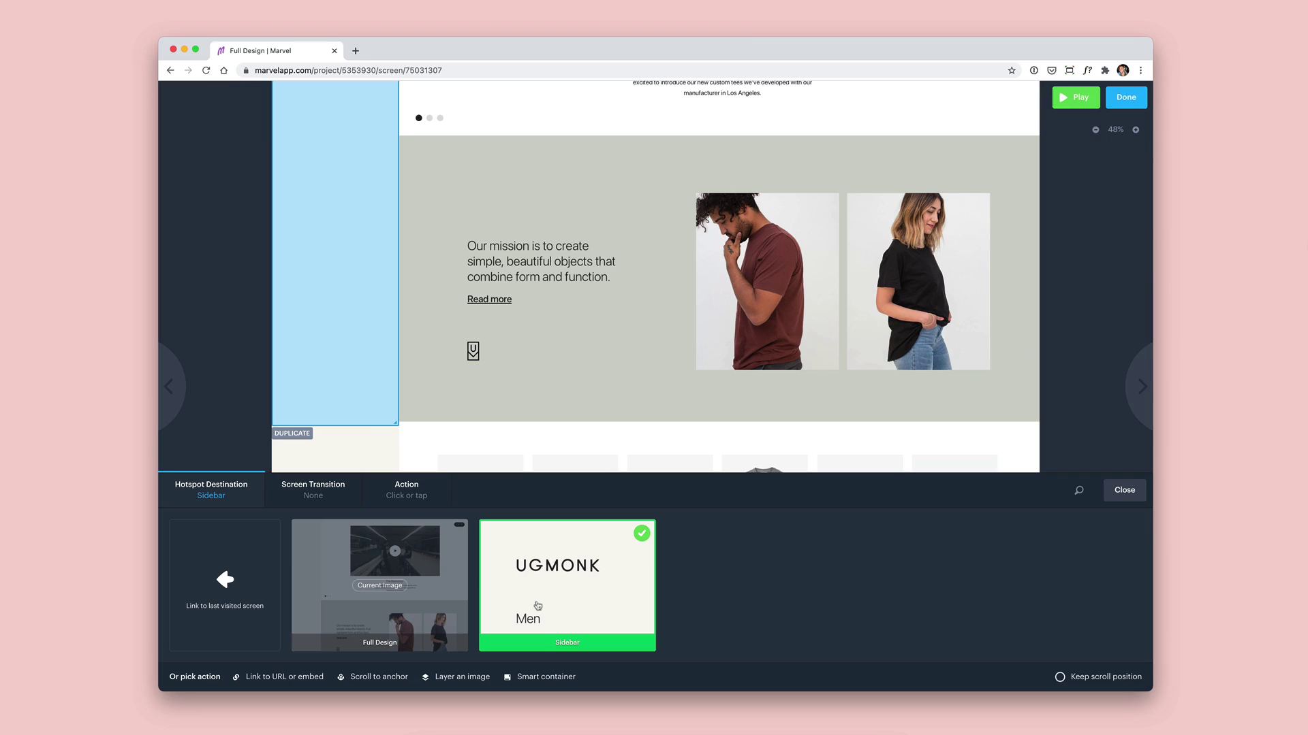
# - Convert the left-column Sidebar hotspot into a scrollable smart container
pyautogui.click(538, 677)
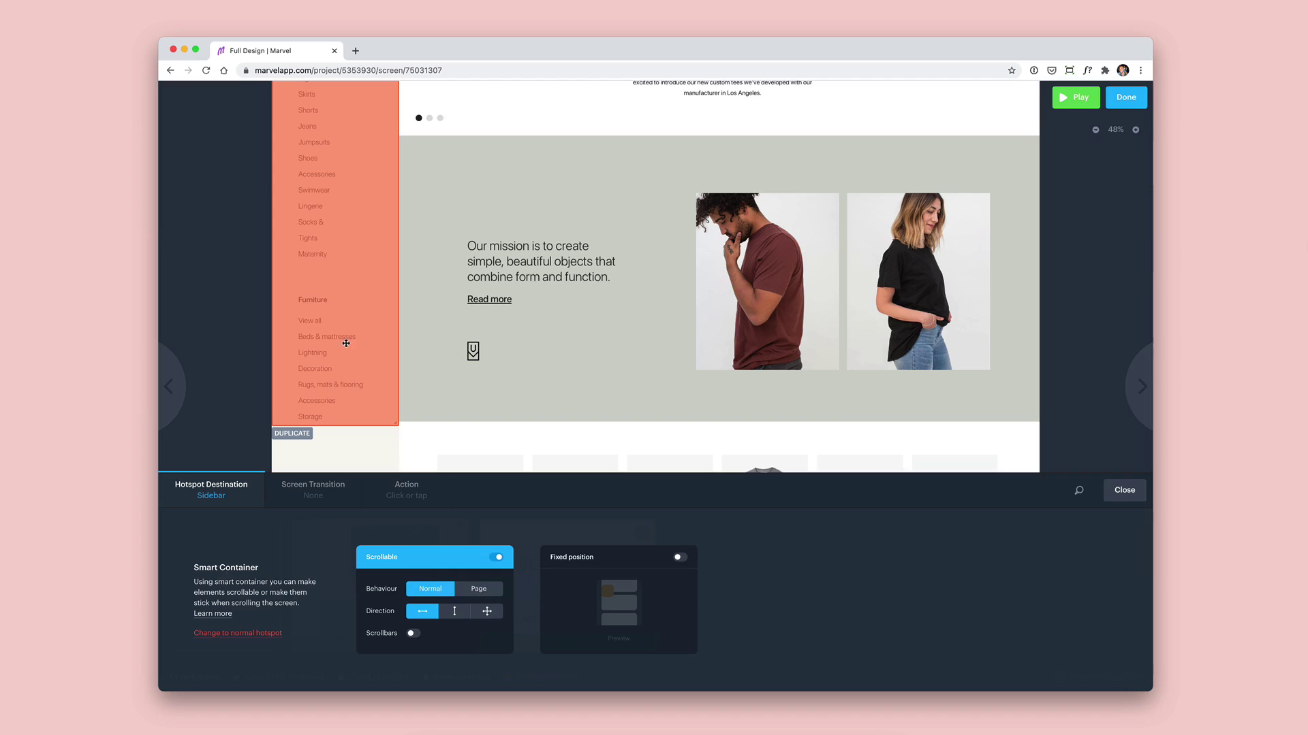
pyautogui.scroll(1, 344, 362)
pyautogui.scroll(5, 343, 362)
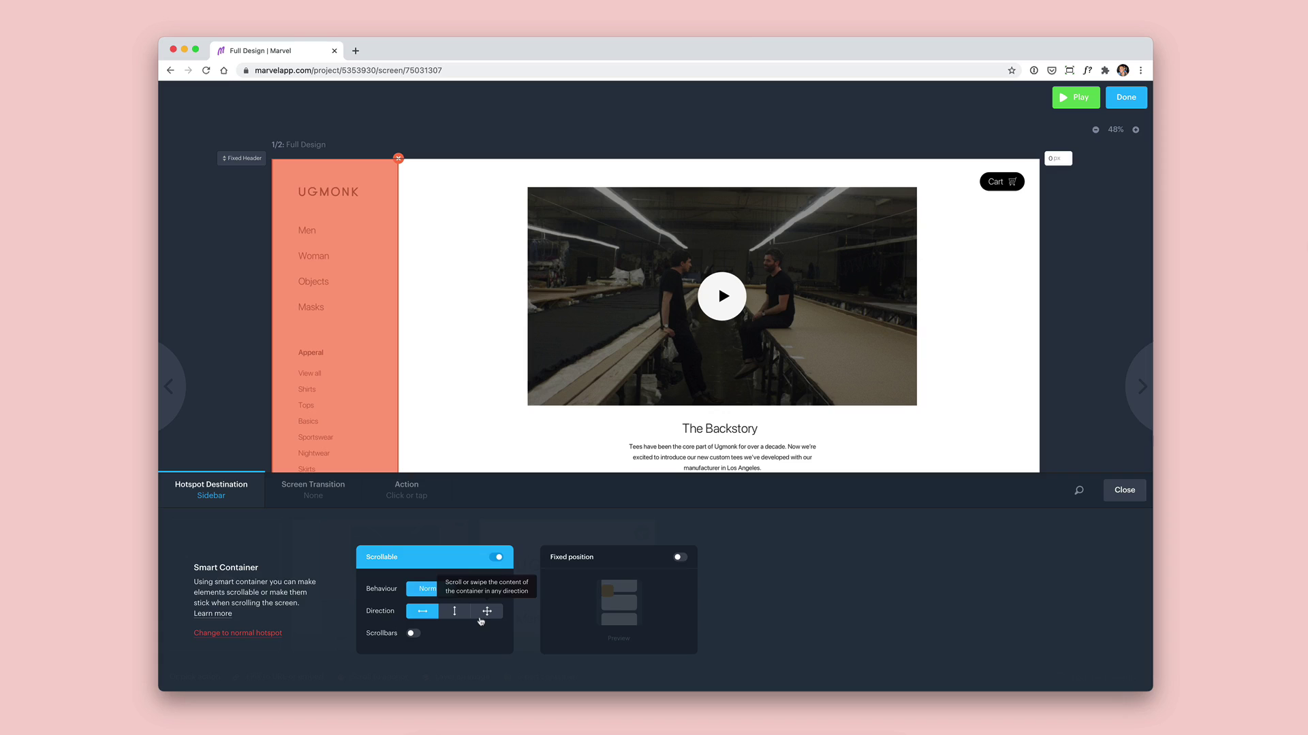
# - Set the Sidebar container to vertical scrolling with Scrollbars and Fixed position on
pyautogui.click(461, 612)
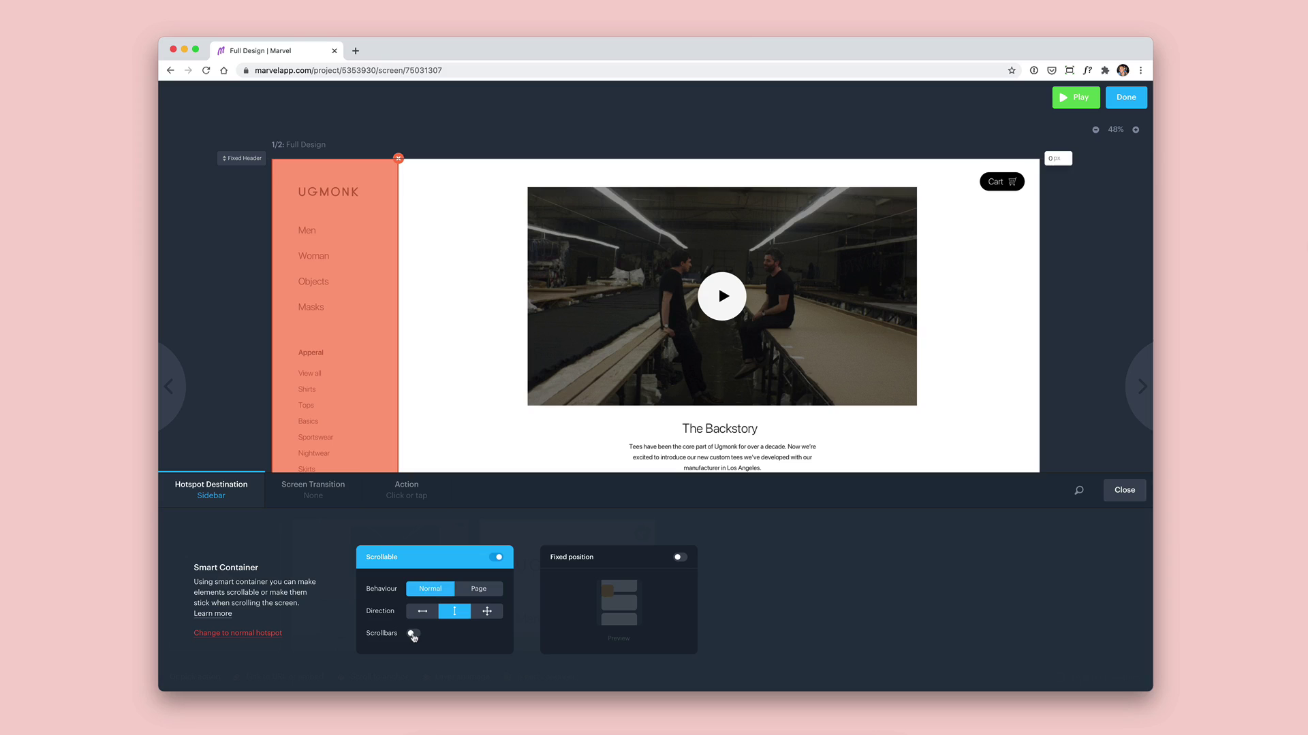
pyautogui.click(413, 633)
pyautogui.click(683, 559)
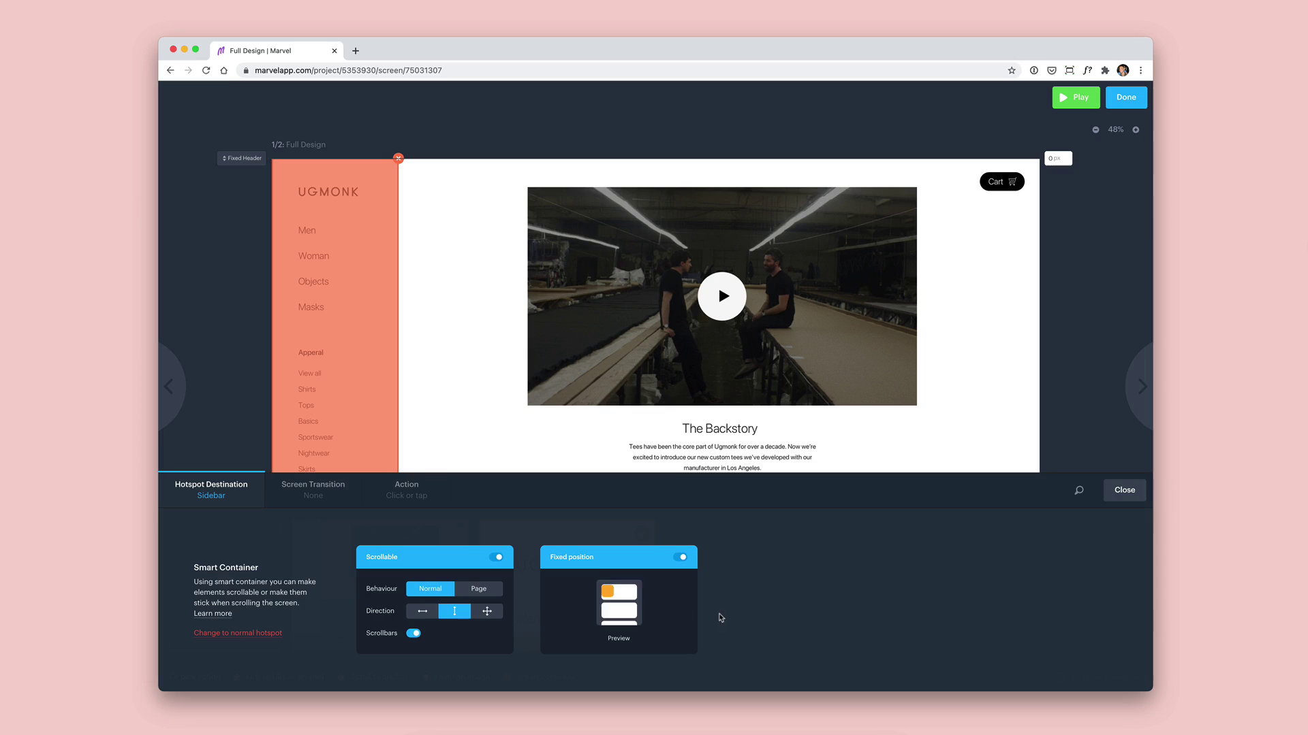
# - Close the hotspot settings and play the Full Design prototype in a new tab
pyautogui.click(1124, 490)
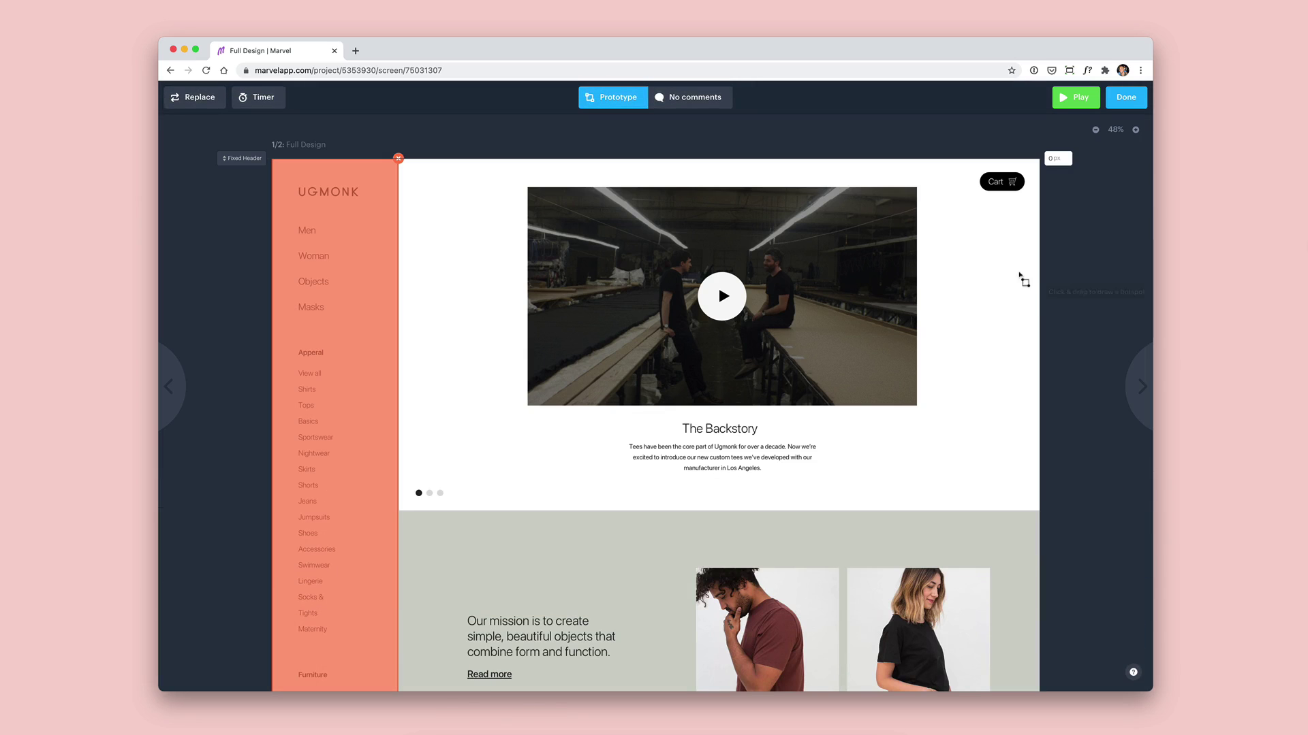
pyautogui.click(1062, 98)
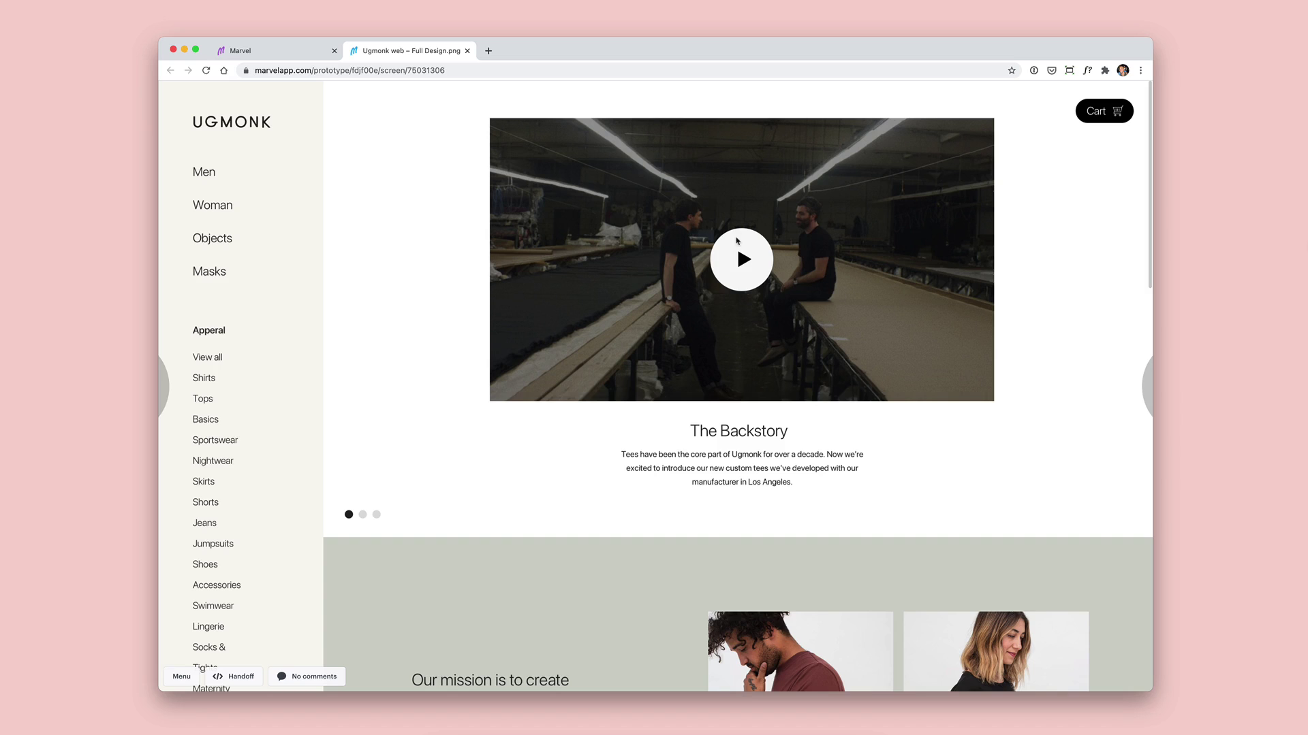
pyautogui.scroll(-8, 265, 298)
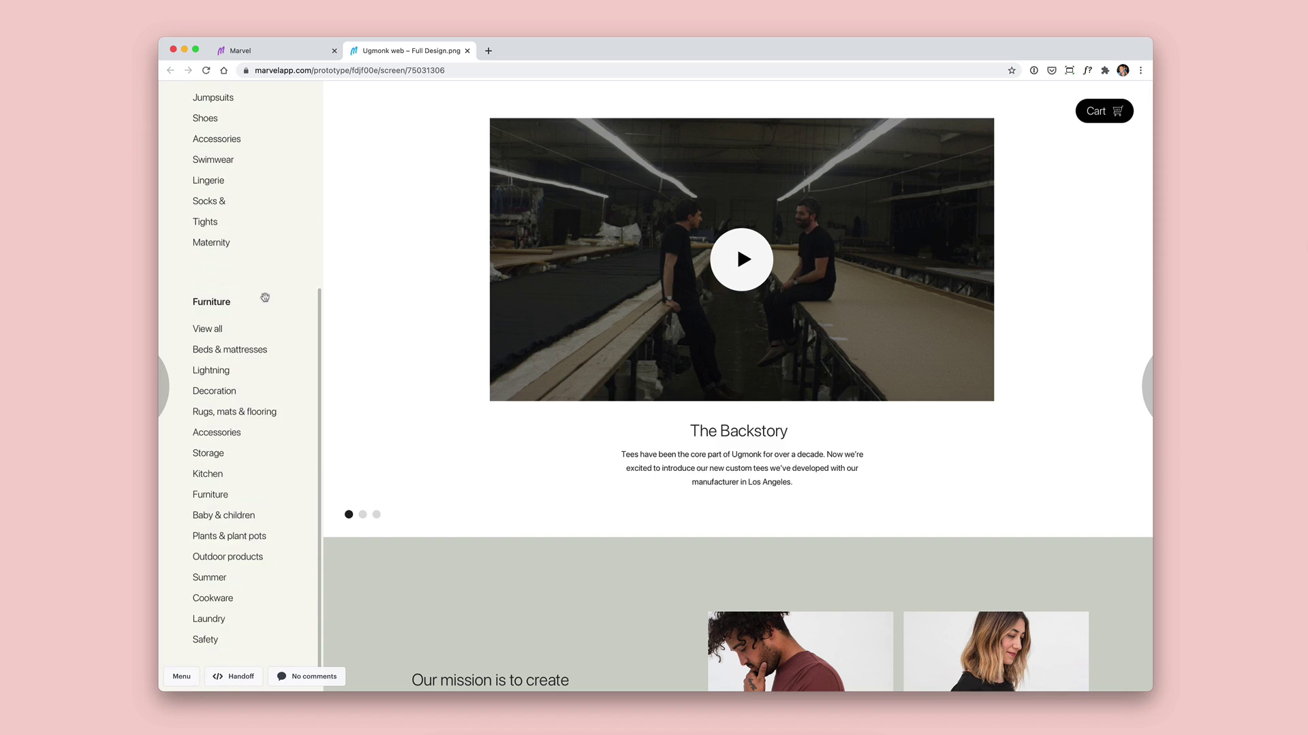
pyautogui.scroll(10, 266, 299)
pyautogui.scroll(-5, 266, 299)
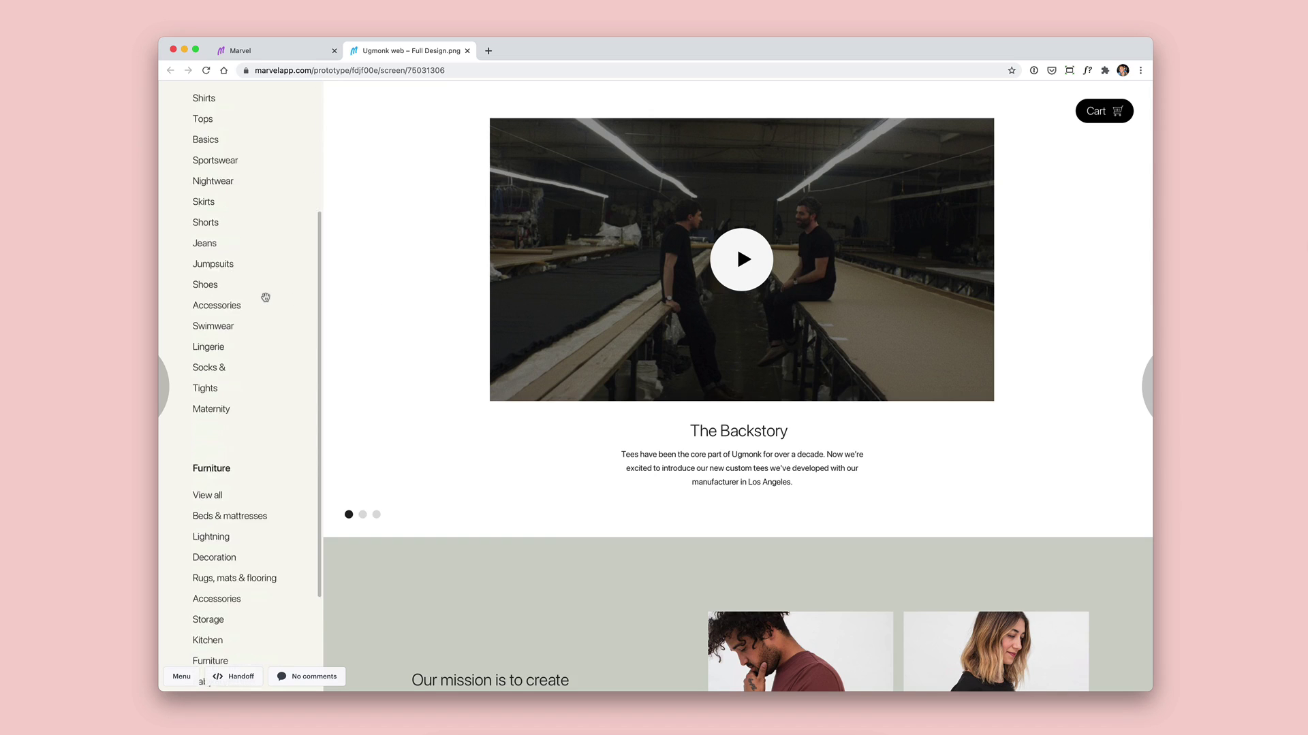
pyautogui.scroll(8, 266, 299)
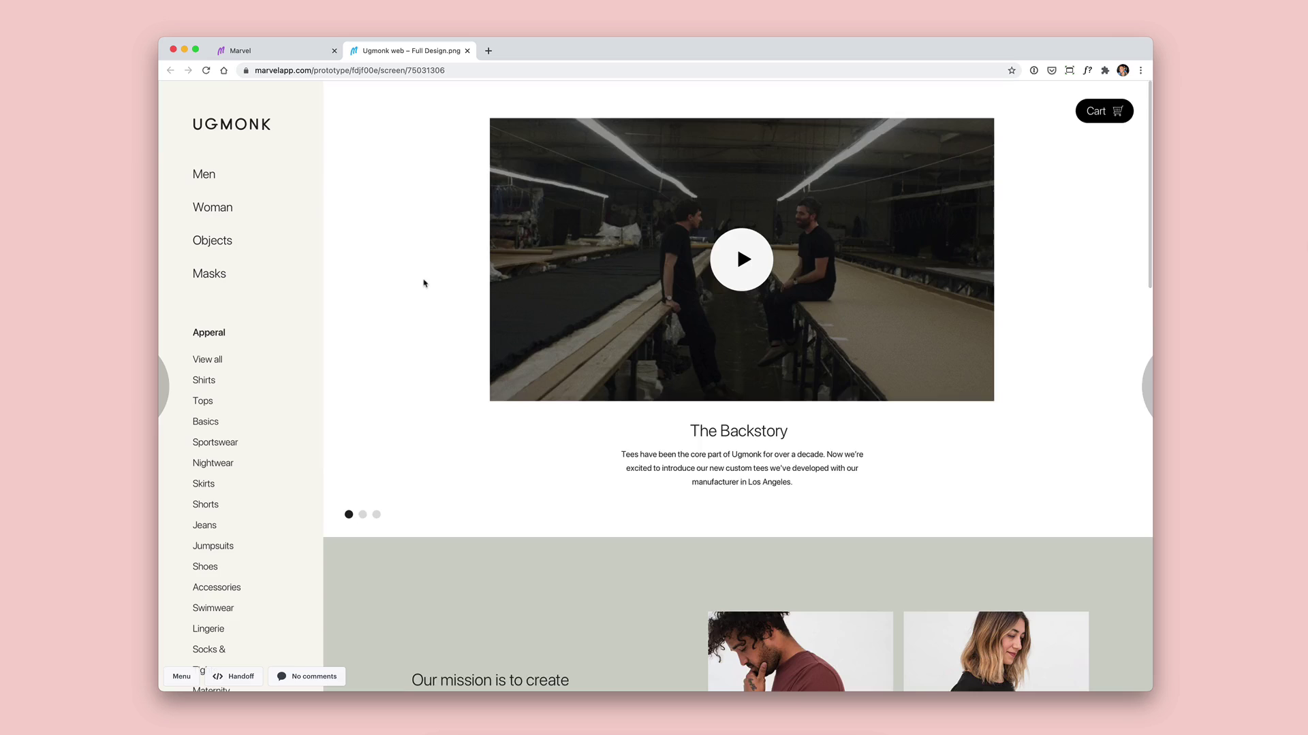
pyautogui.scroll(-5, 423, 283)
pyautogui.scroll(-1, 424, 283)
pyautogui.scroll(-6, 424, 283)
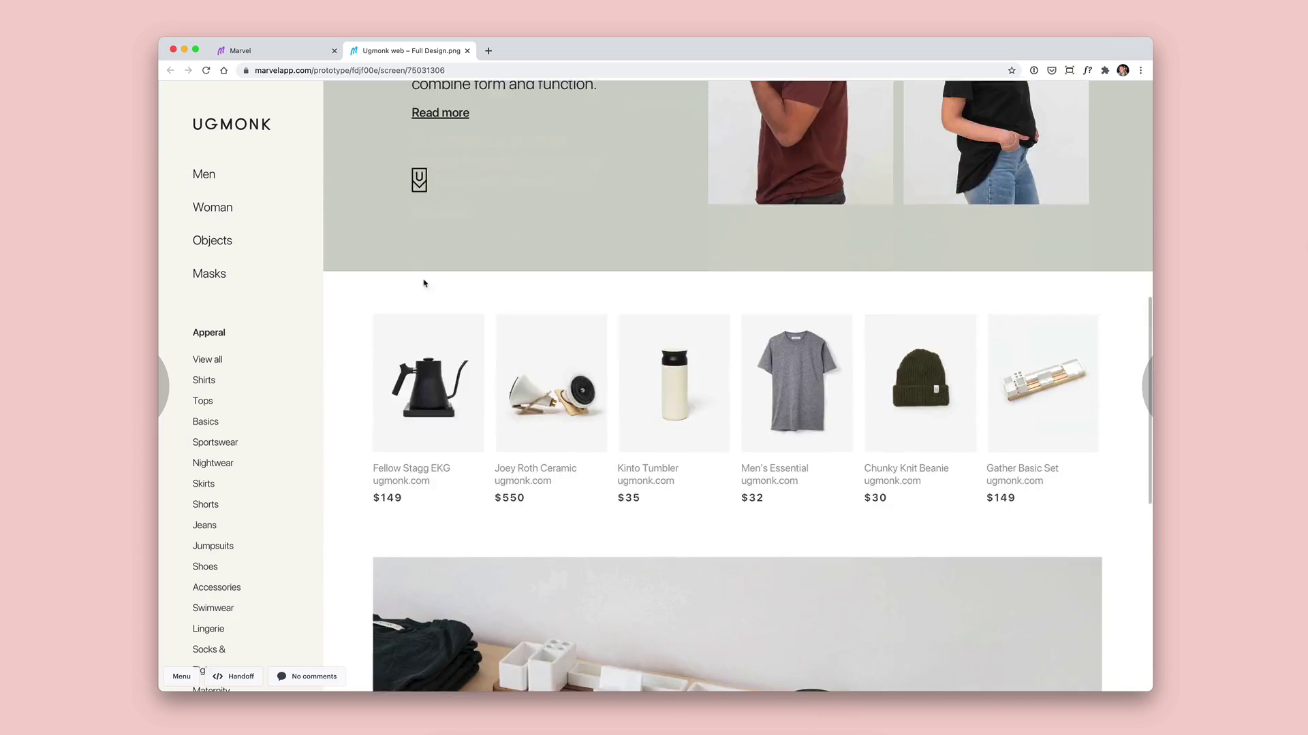
pyautogui.scroll(2, 424, 283)
pyautogui.scroll(4, 424, 283)
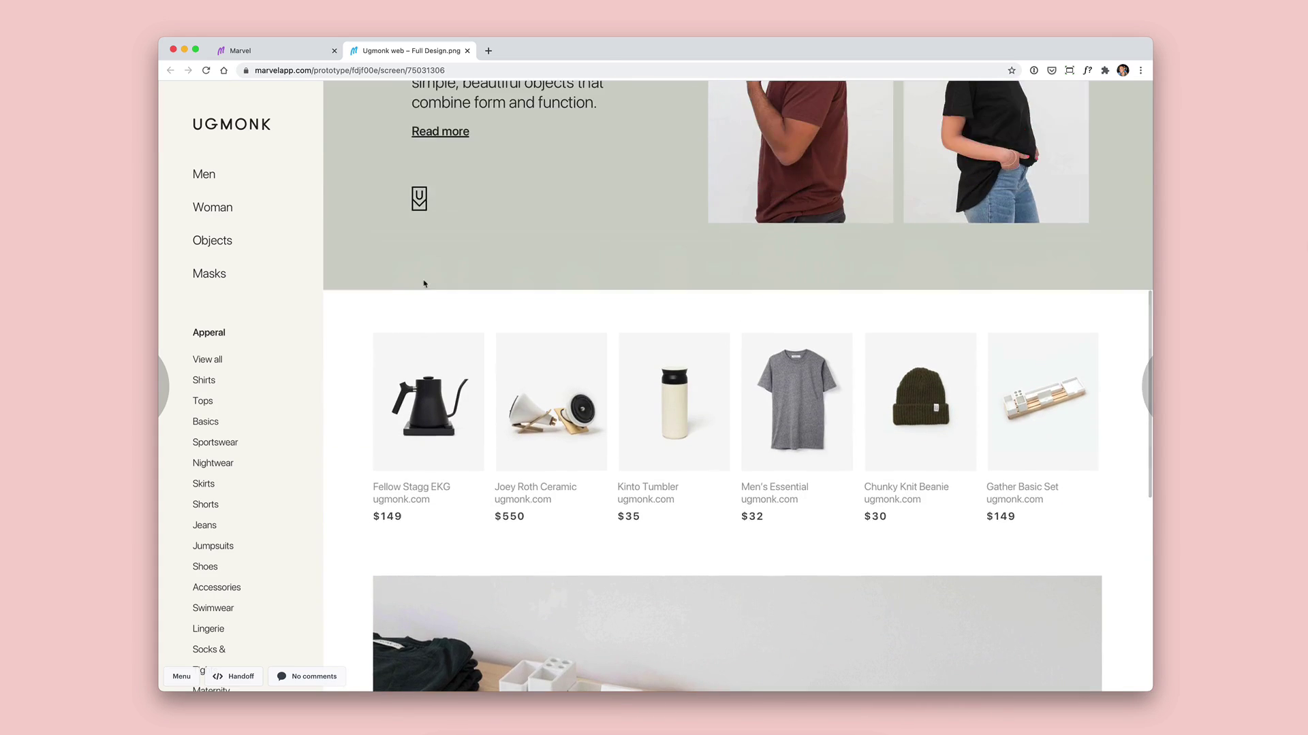
pyautogui.scroll(8, 424, 284)
pyautogui.scroll(2, 425, 283)
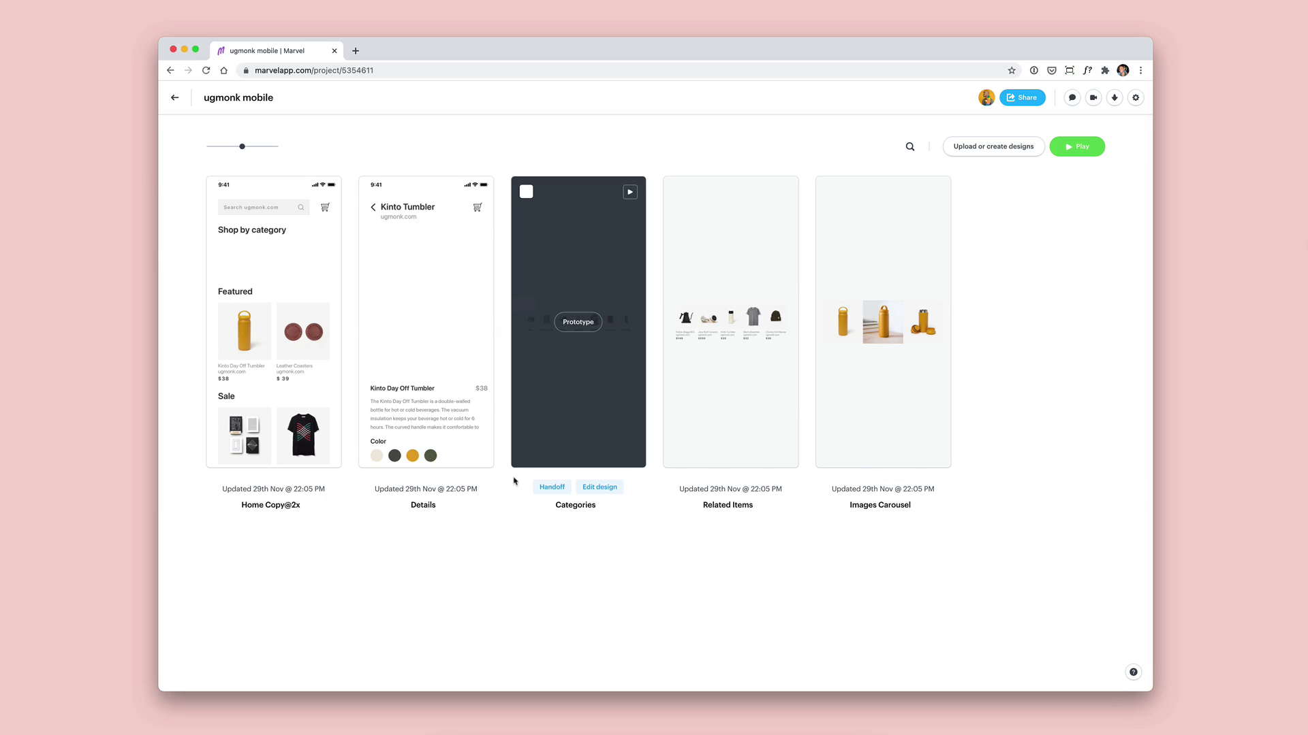
pyautogui.click(273, 322)
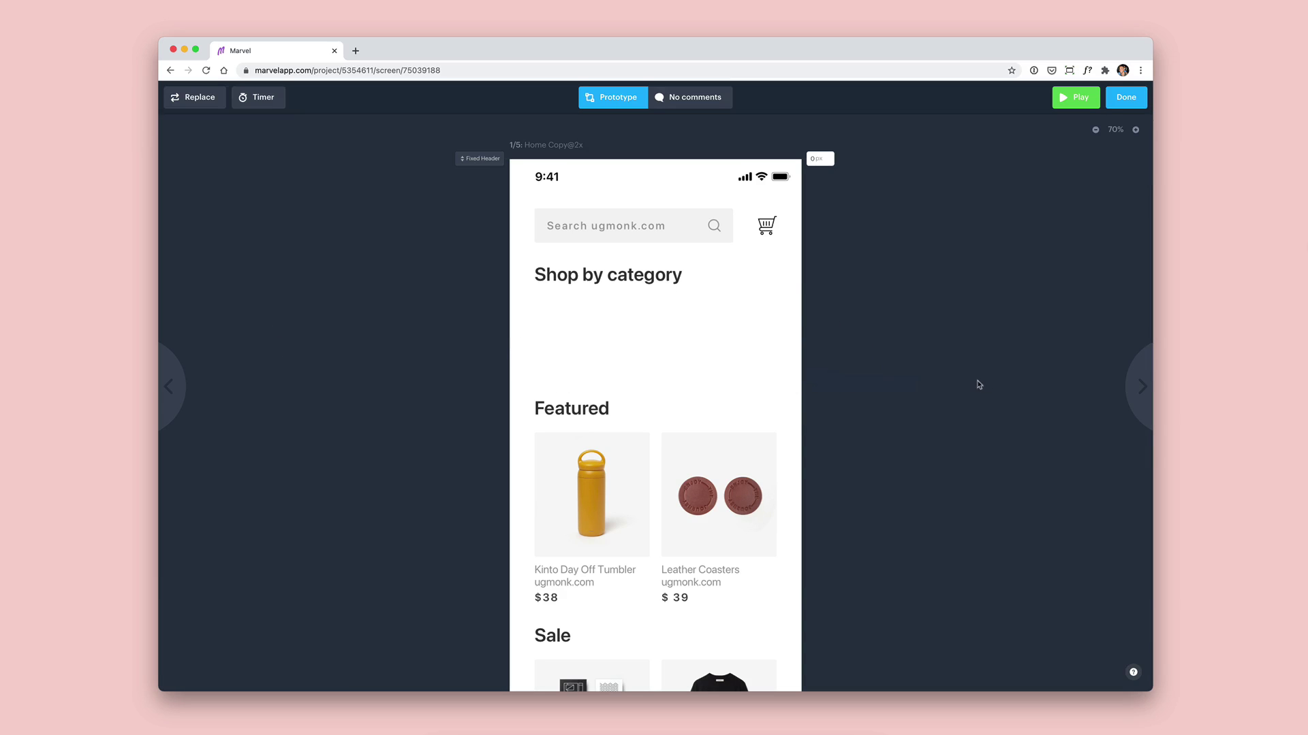
pyautogui.click(1141, 388)
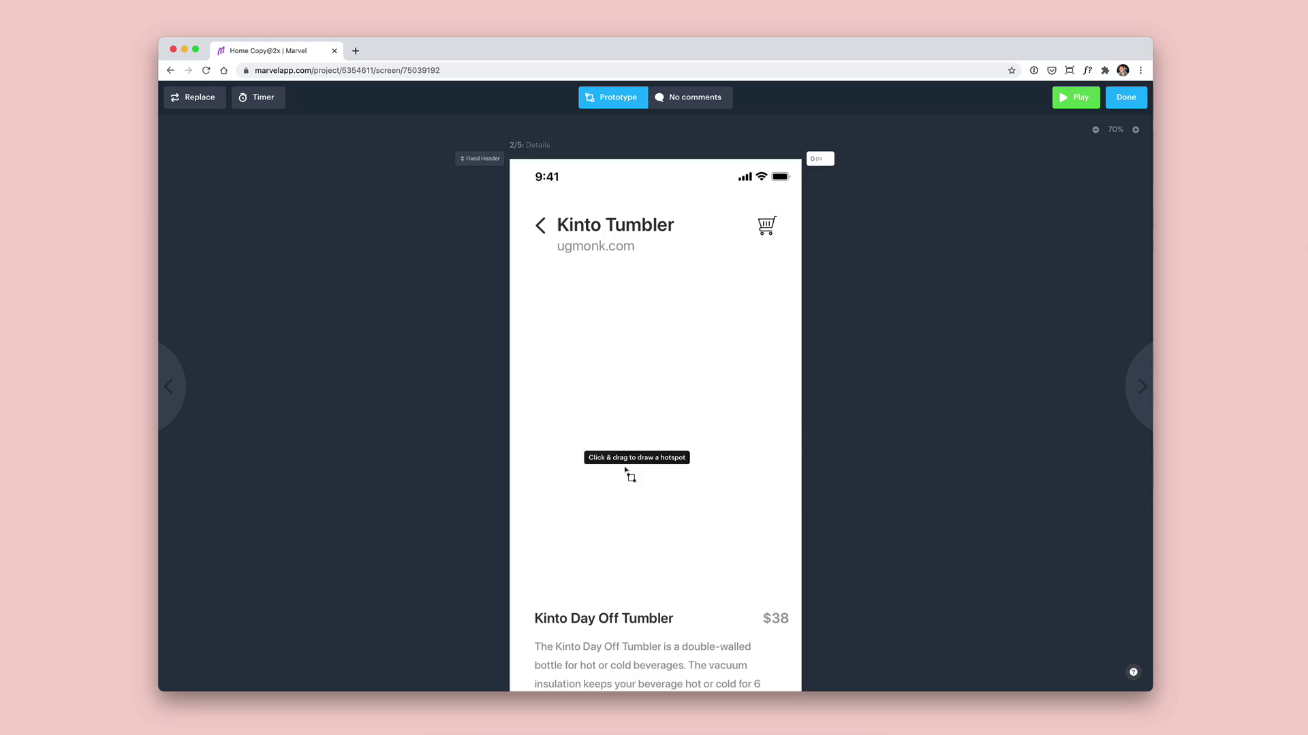
pyautogui.scroll(-5, 696, 351)
pyautogui.scroll(-5, 696, 351)
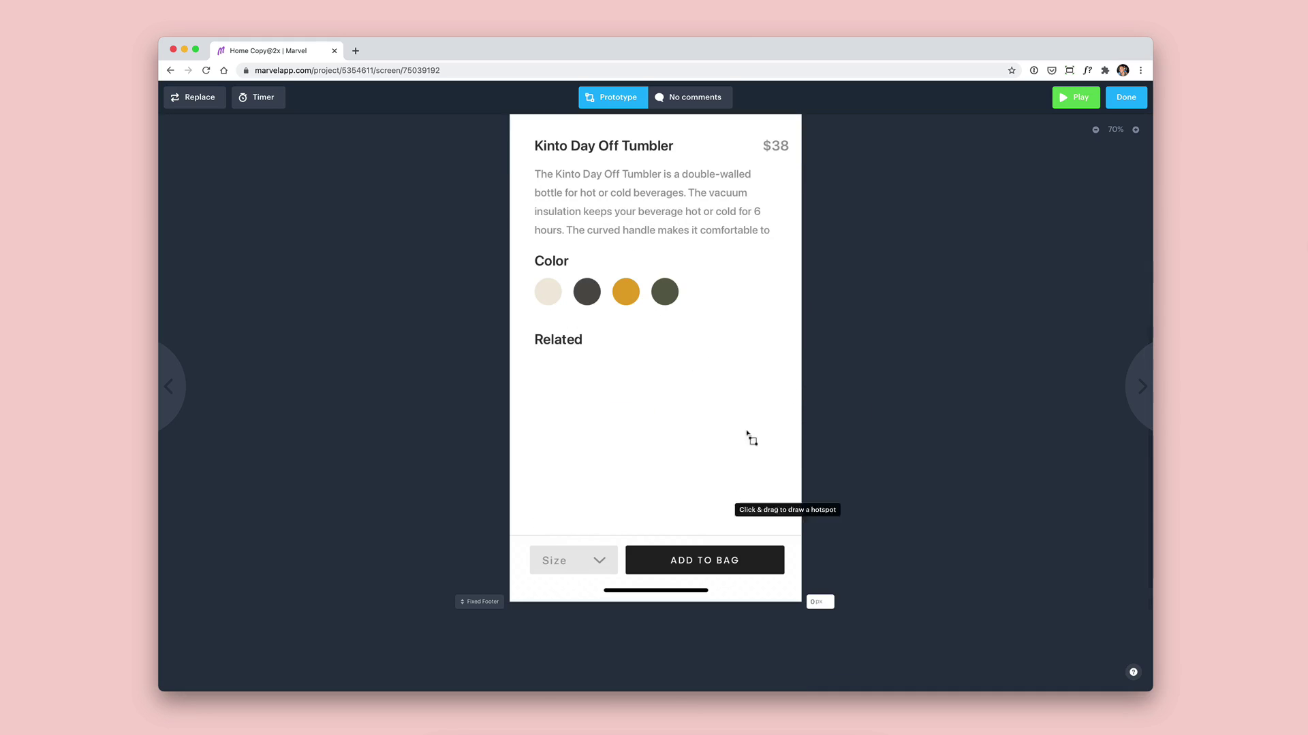
pyautogui.click(1141, 389)
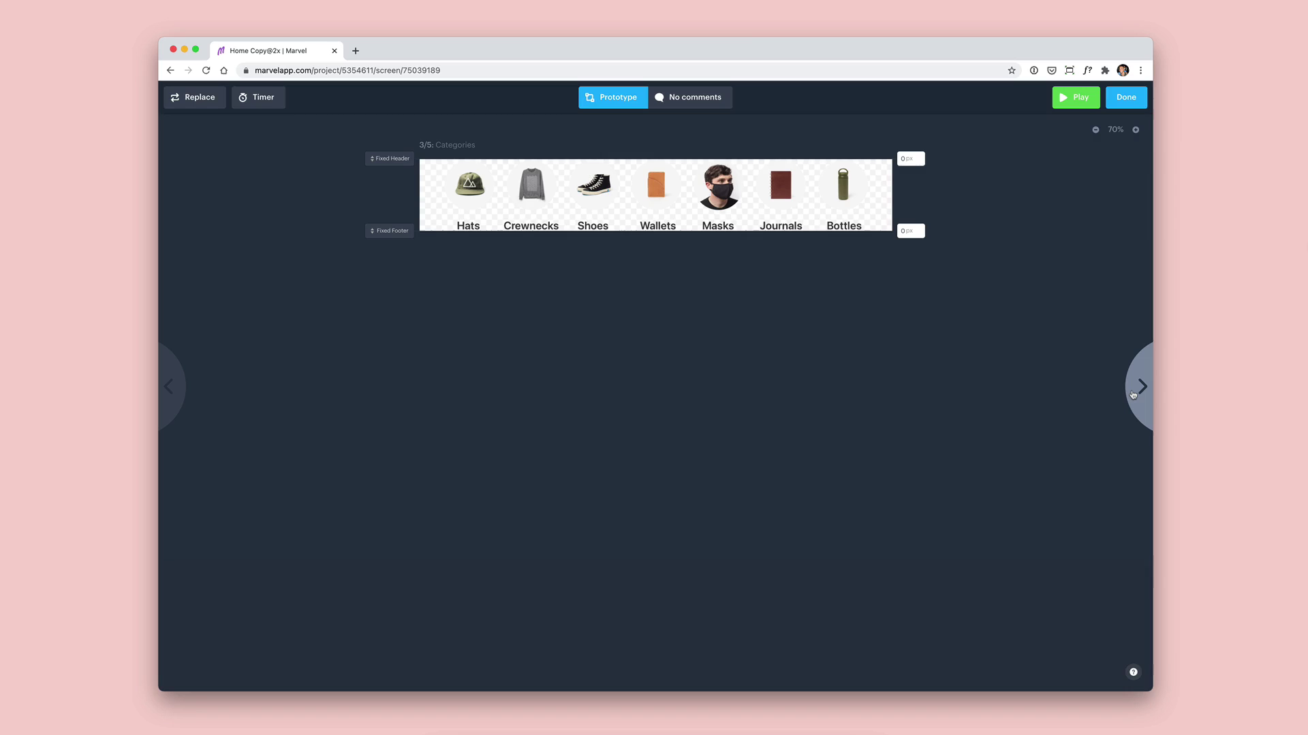
pyautogui.click(1135, 393)
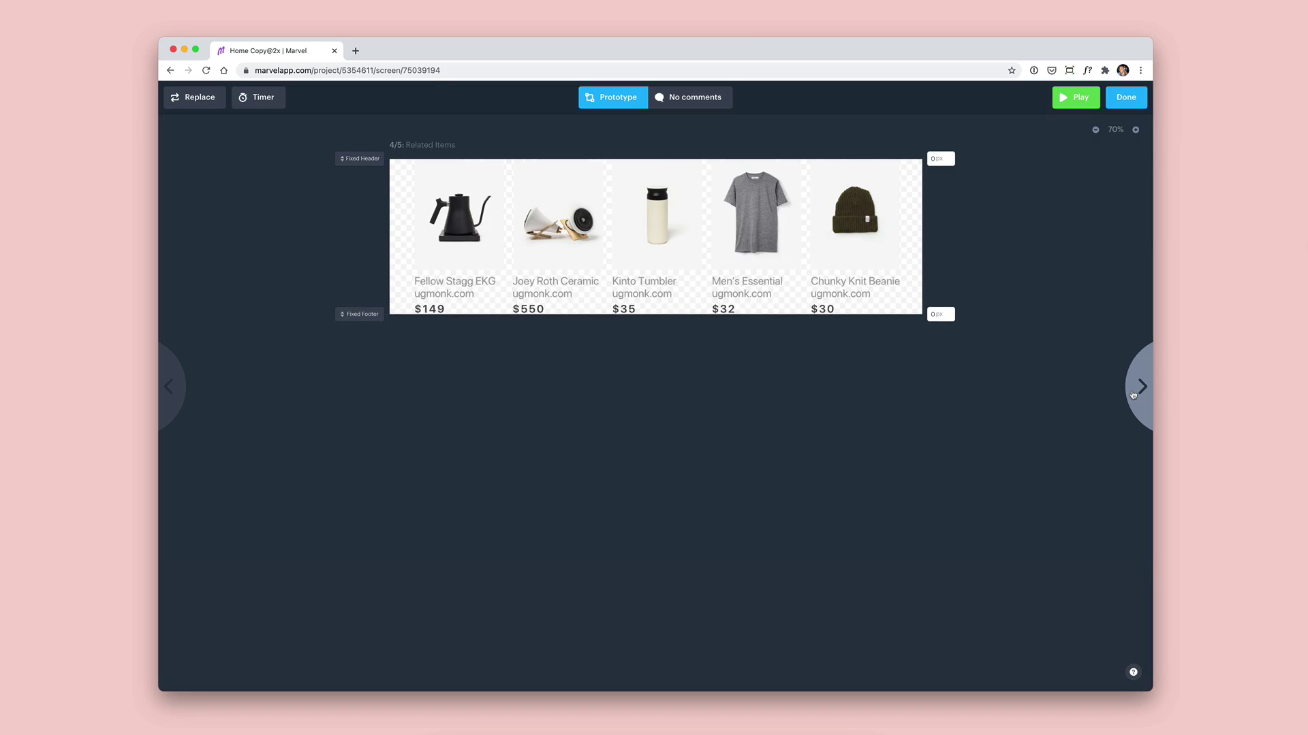
pyautogui.click(1133, 393)
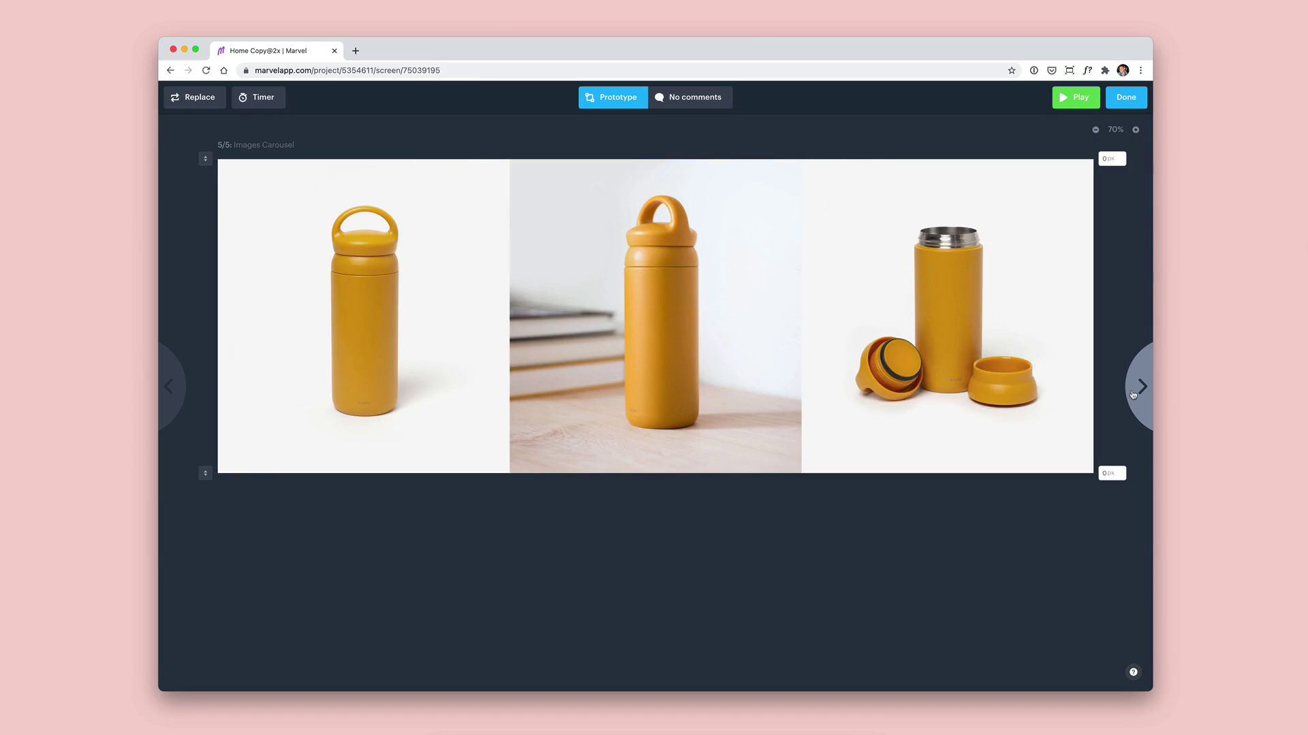
pyautogui.click(1134, 393)
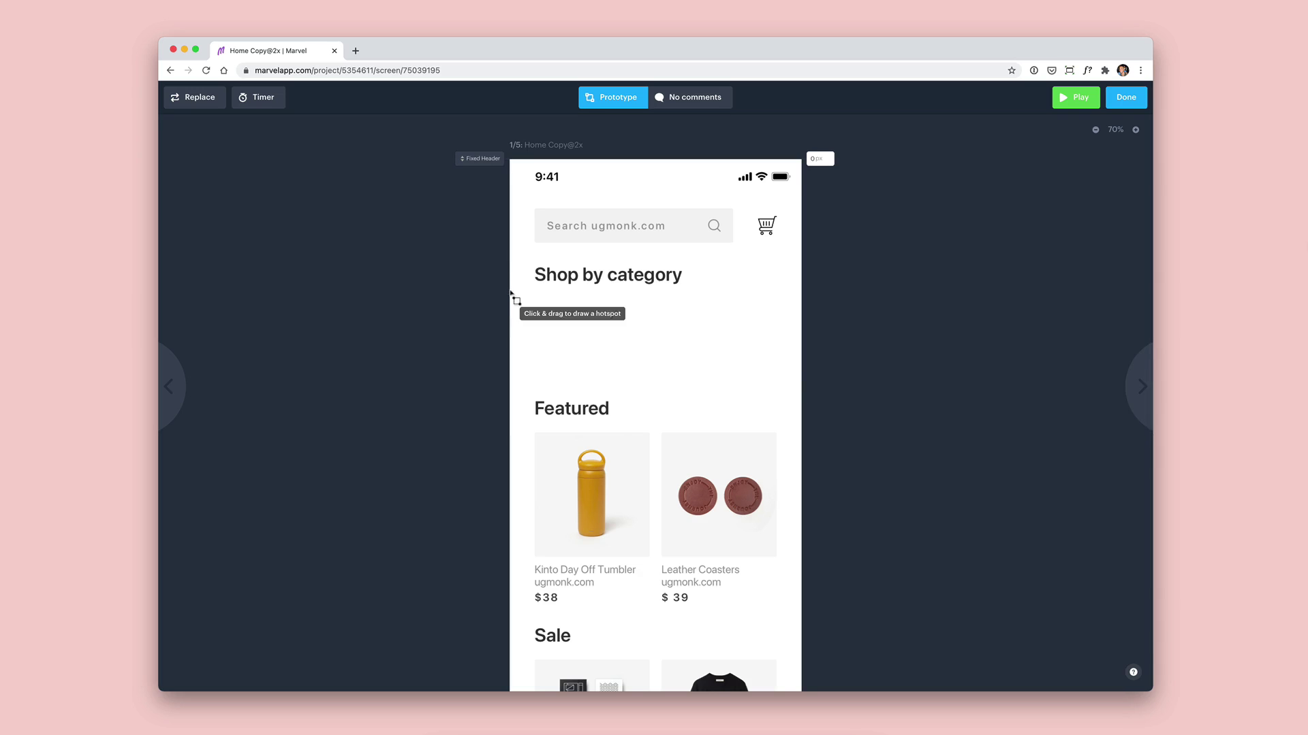
# - Make the Shop by category strip a scrollable Categories smart container, then go to Details
pyautogui.moveTo(513, 298); pyautogui.dragTo(808, 395)
pyautogui.moveTo(511, 293); pyautogui.dragTo(807, 394)
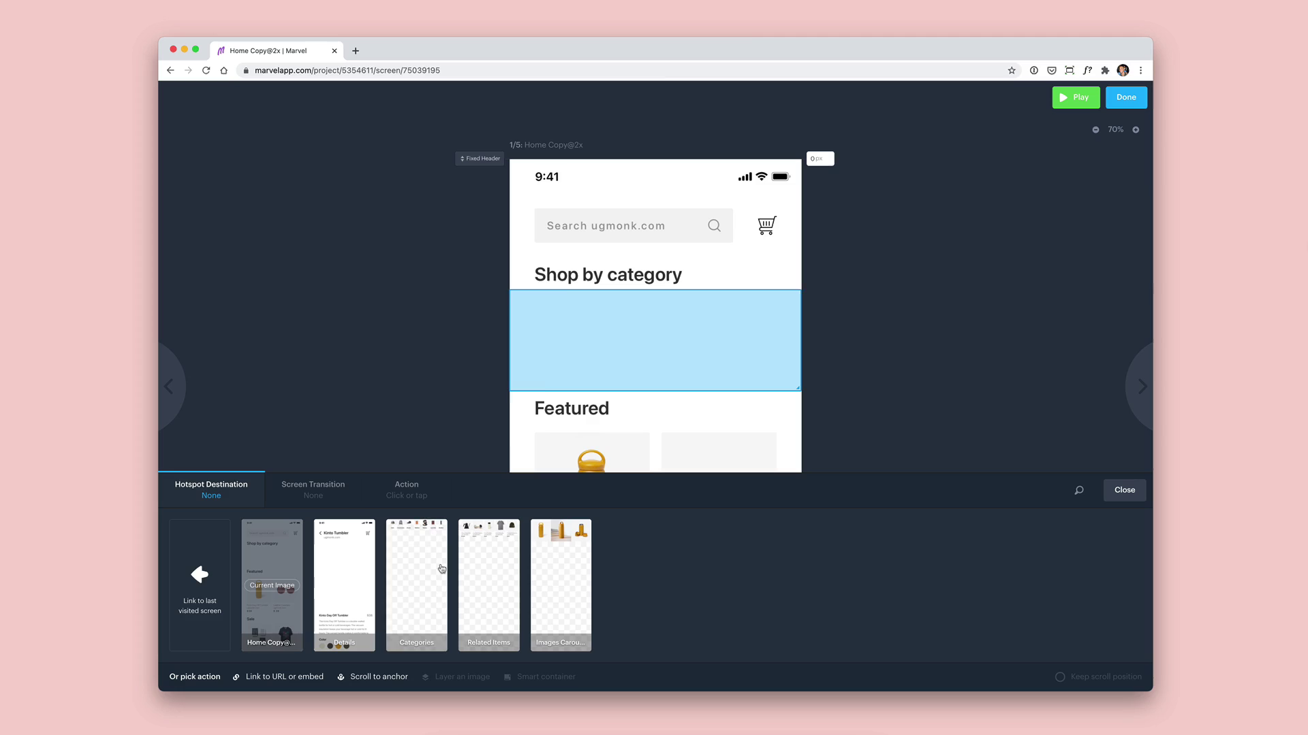
pyautogui.click(442, 569)
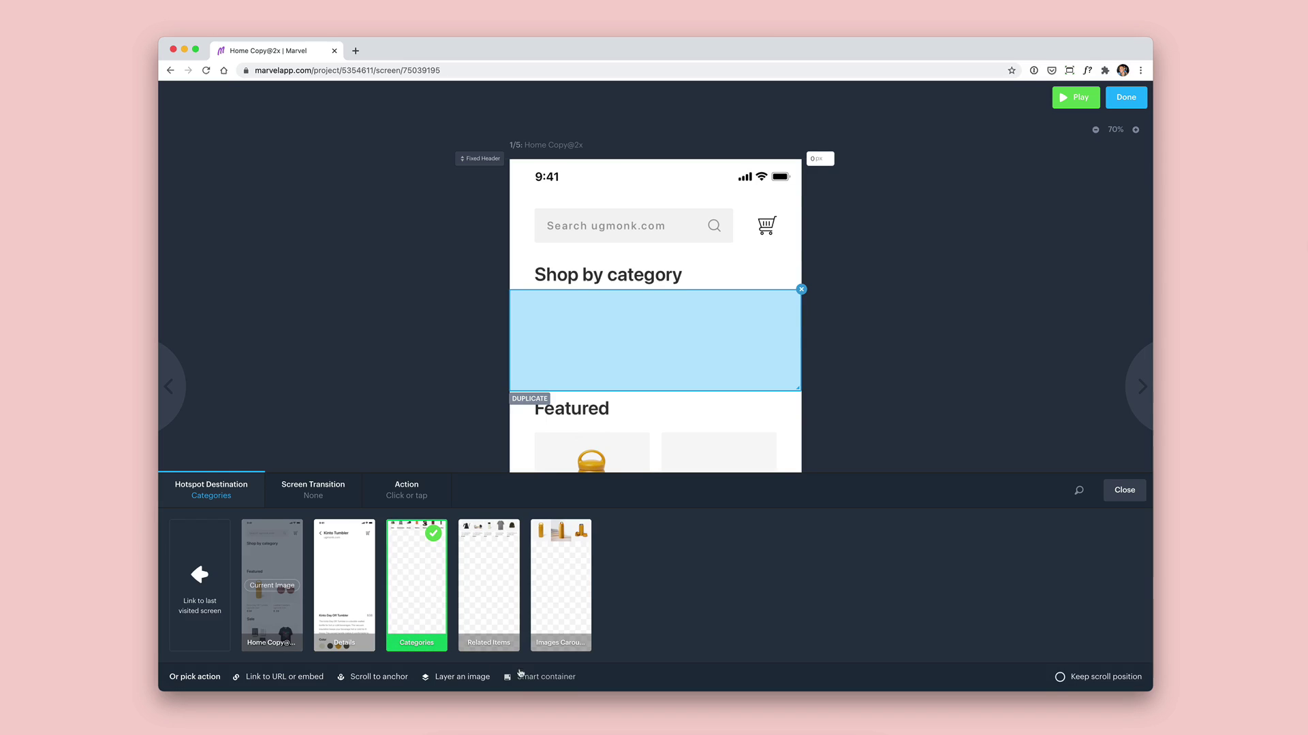
pyautogui.click(539, 677)
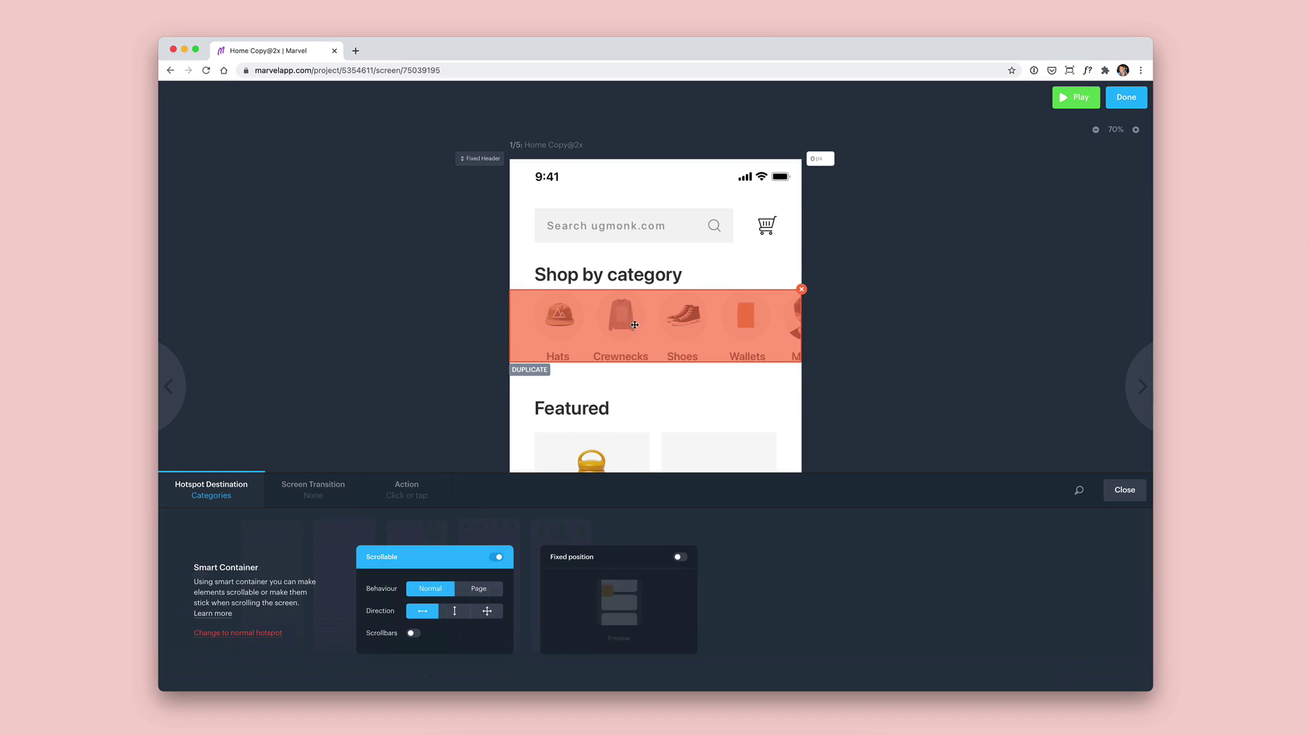
pyautogui.moveTo(634, 324); pyautogui.dragTo(634, 336)
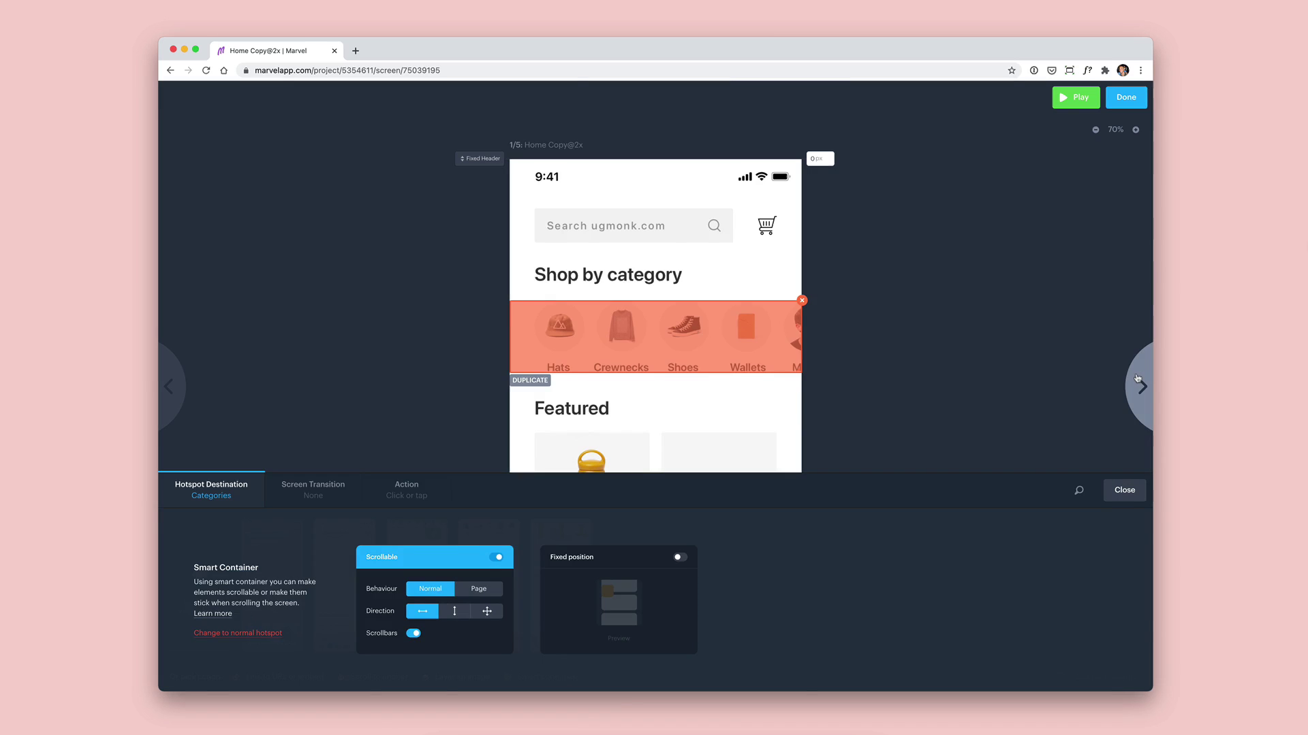
pyautogui.click(1140, 387)
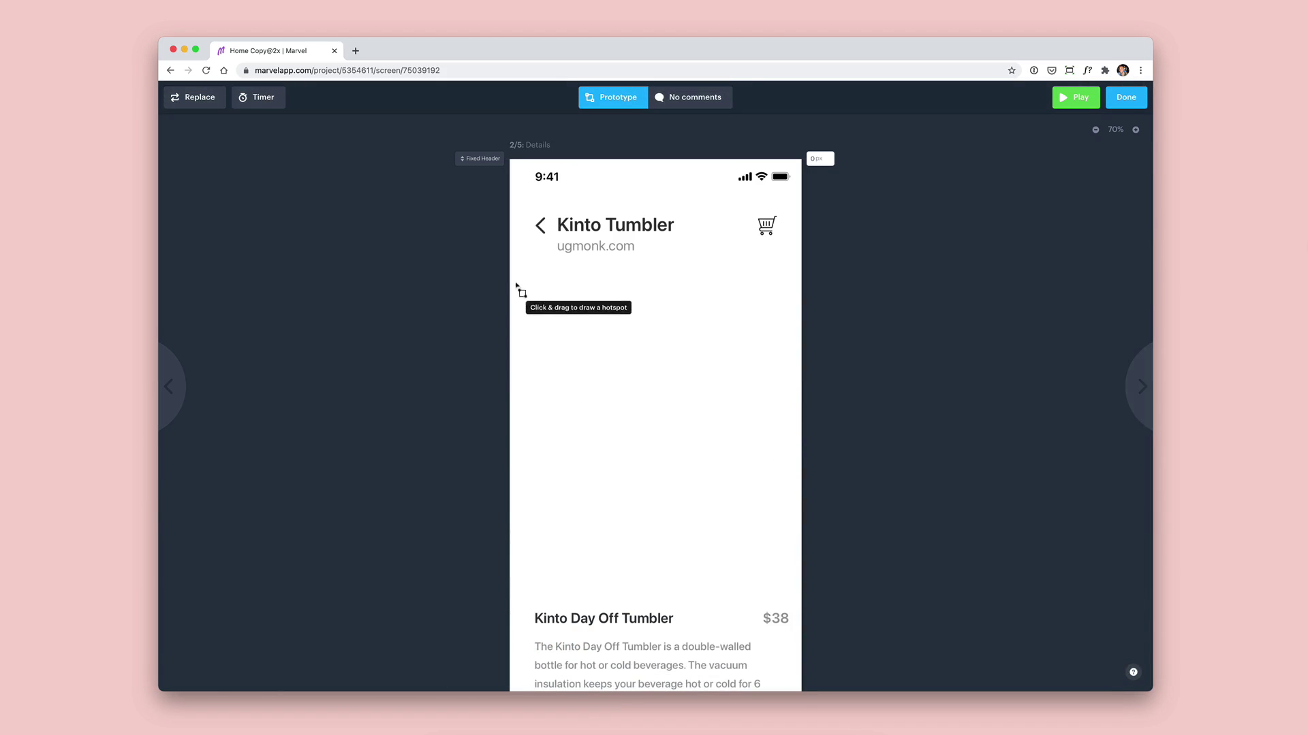
# - Turn the Kinto Tumbler image area into an Images Carousel smart container with scrollbars
pyautogui.moveTo(511, 269); pyautogui.dragTo(815, 555)
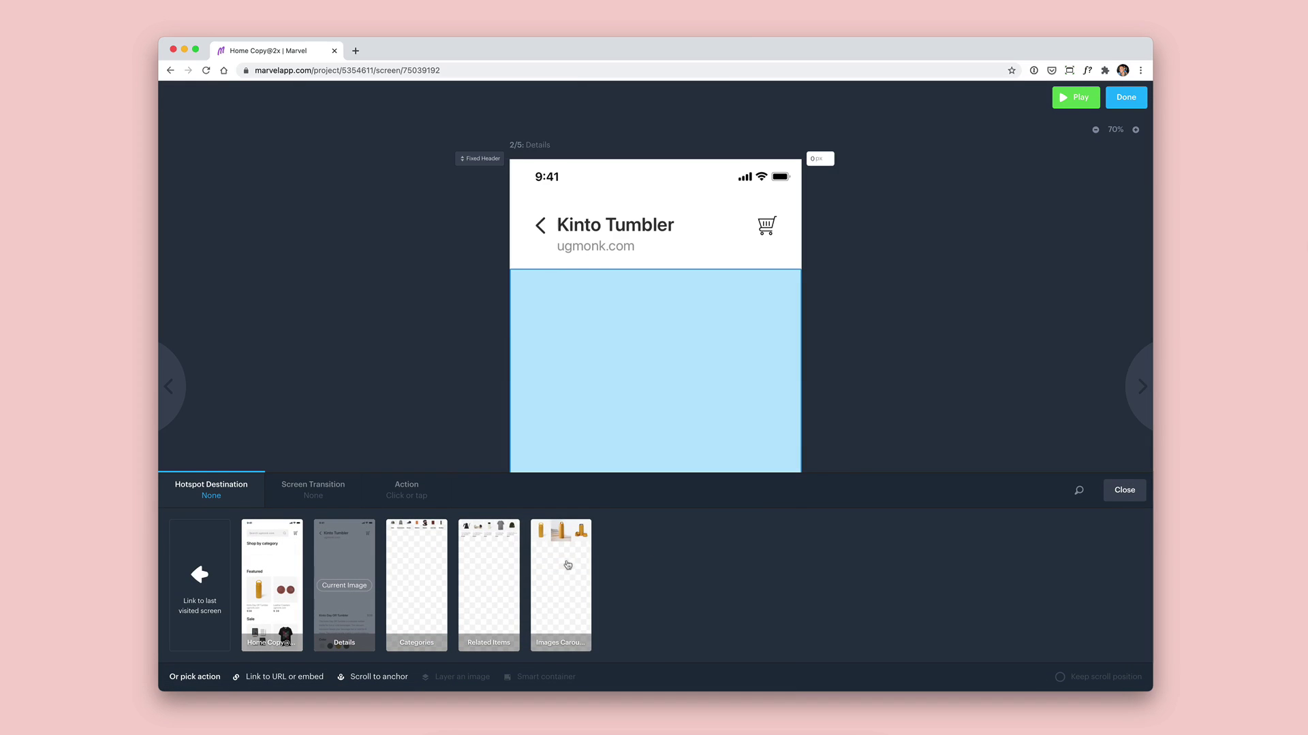
pyautogui.click(568, 565)
pyautogui.click(545, 677)
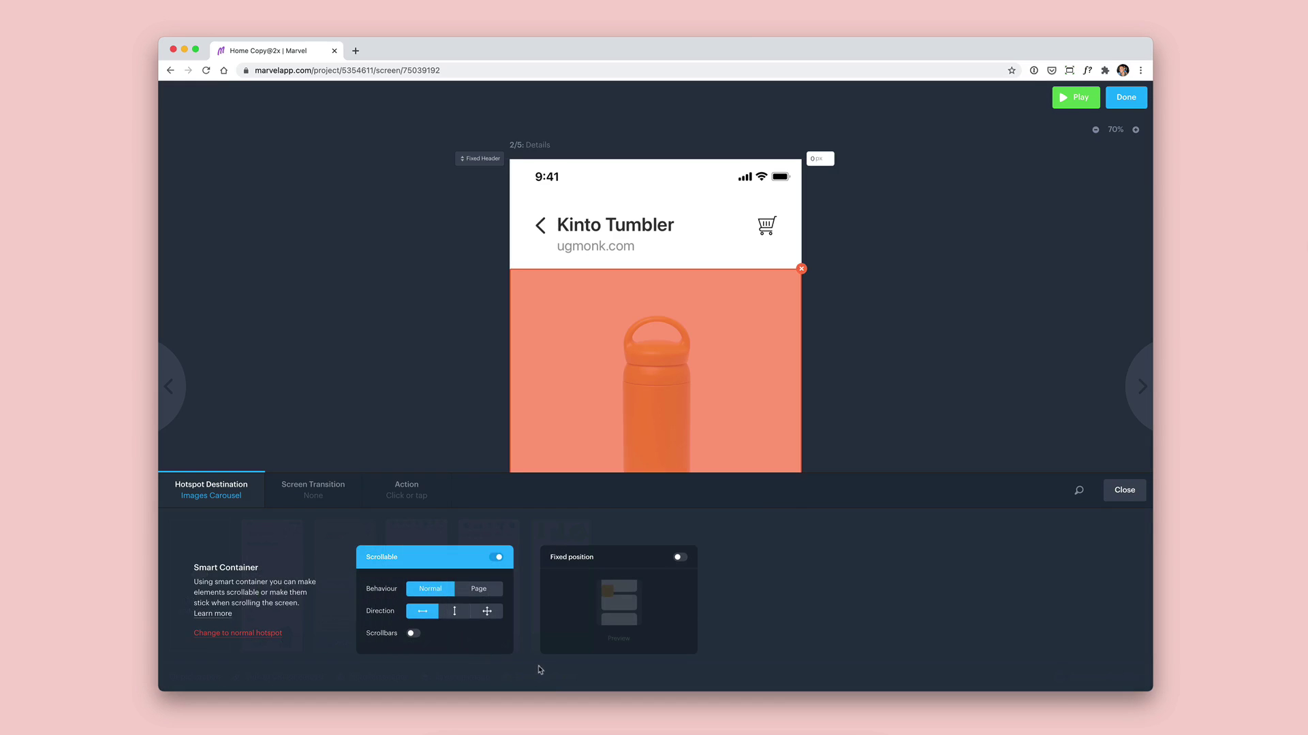
pyautogui.click(413, 634)
pyautogui.scroll(-5, 612, 367)
pyautogui.moveTo(613, 345); pyautogui.dragTo(617, 349)
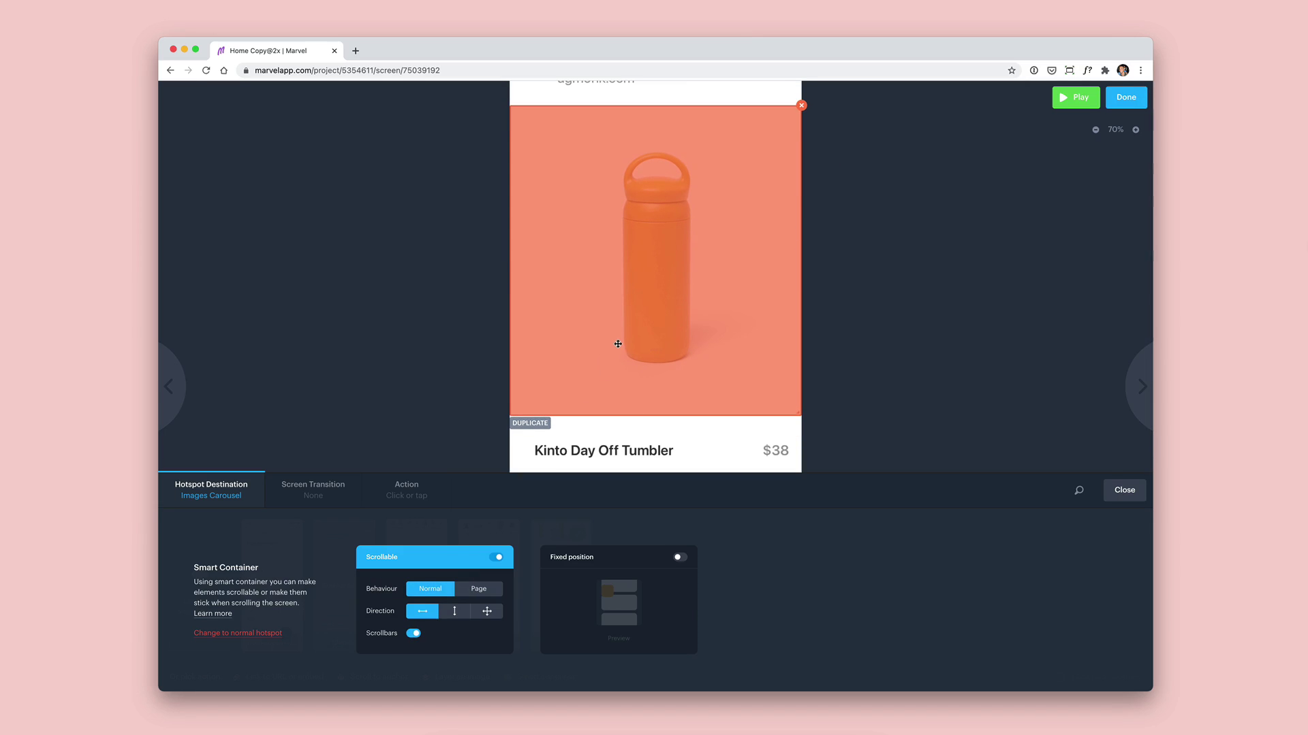
pyautogui.scroll(-10, 628, 371)
pyautogui.scroll(-5, 628, 371)
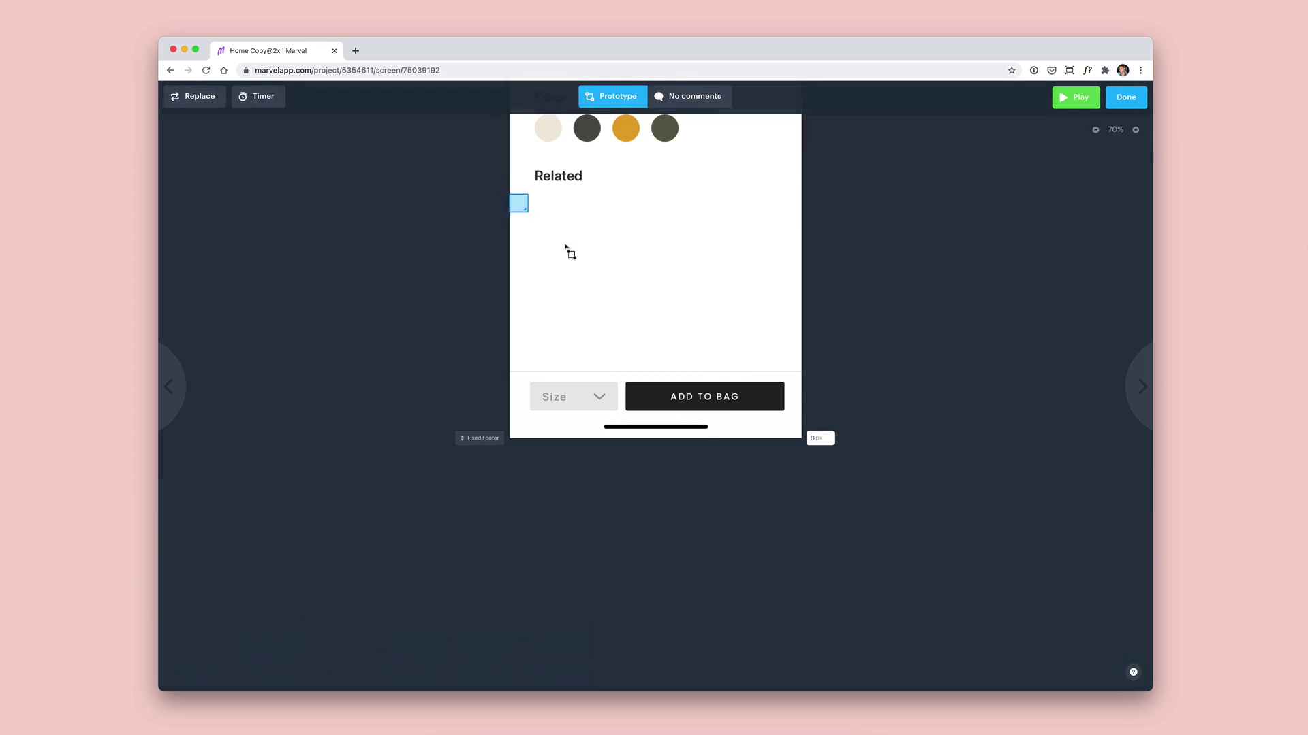
# - Make the area under Related a Related Items smart container with scrollbars shown
pyautogui.moveTo(512, 196); pyautogui.dragTo(856, 366)
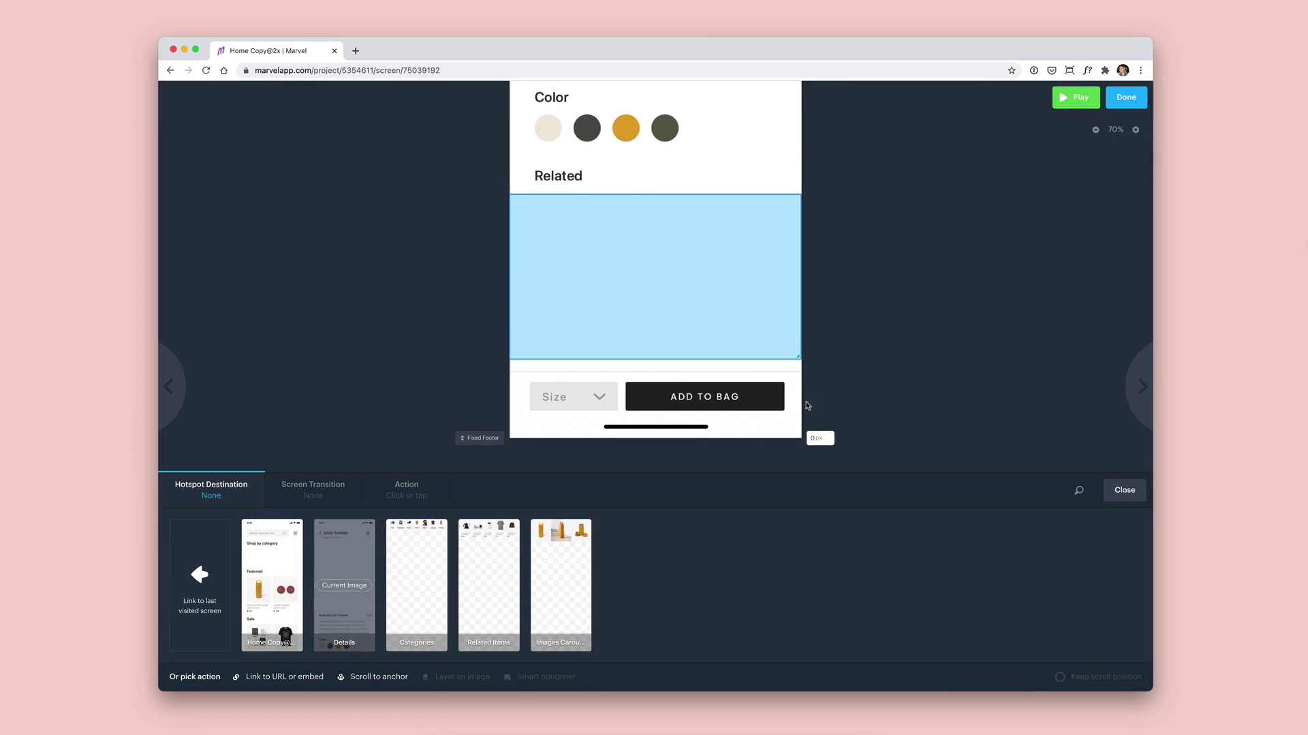
pyautogui.click(492, 574)
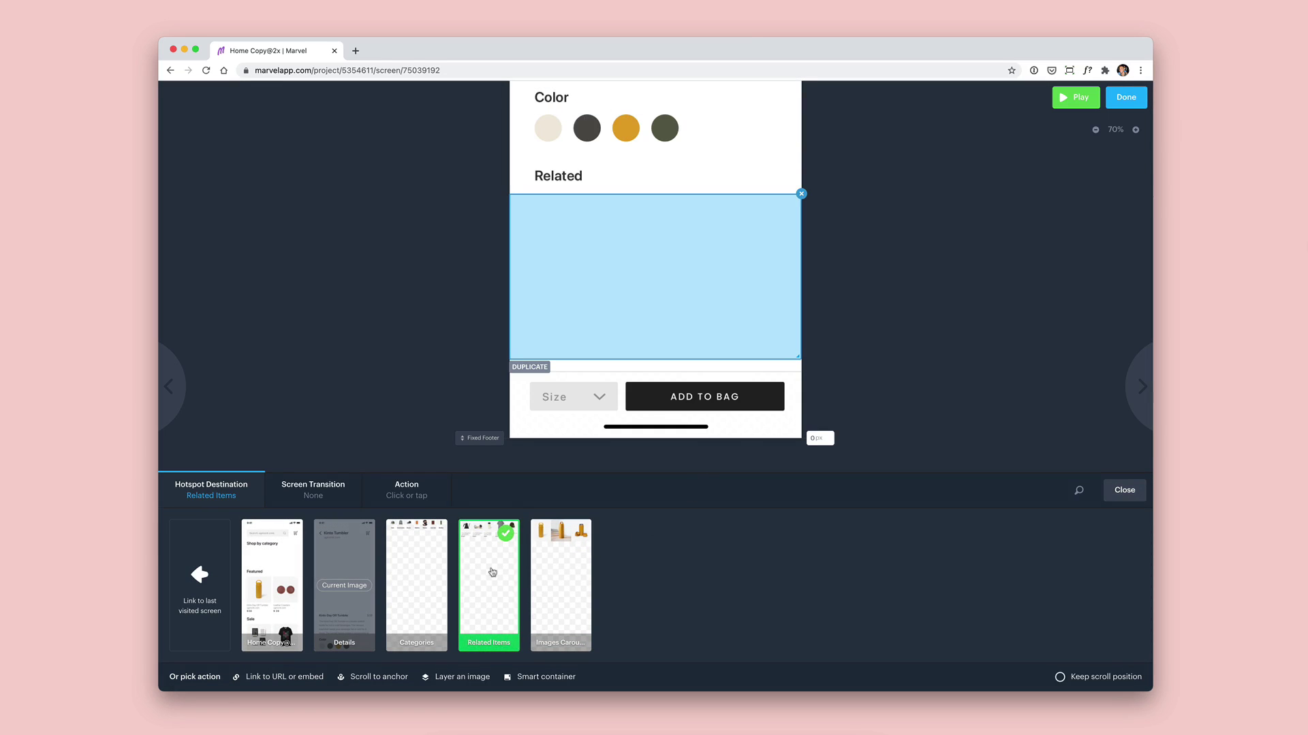
pyautogui.click(545, 677)
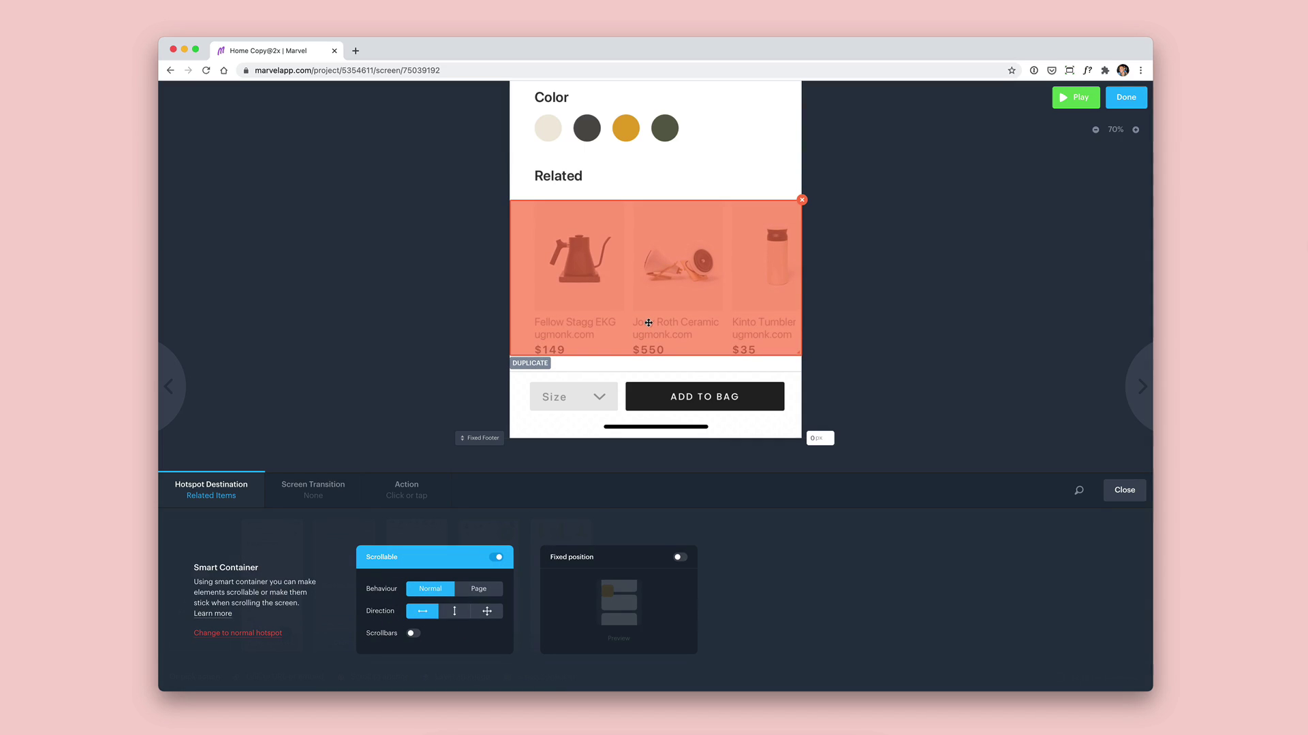
pyautogui.click(412, 635)
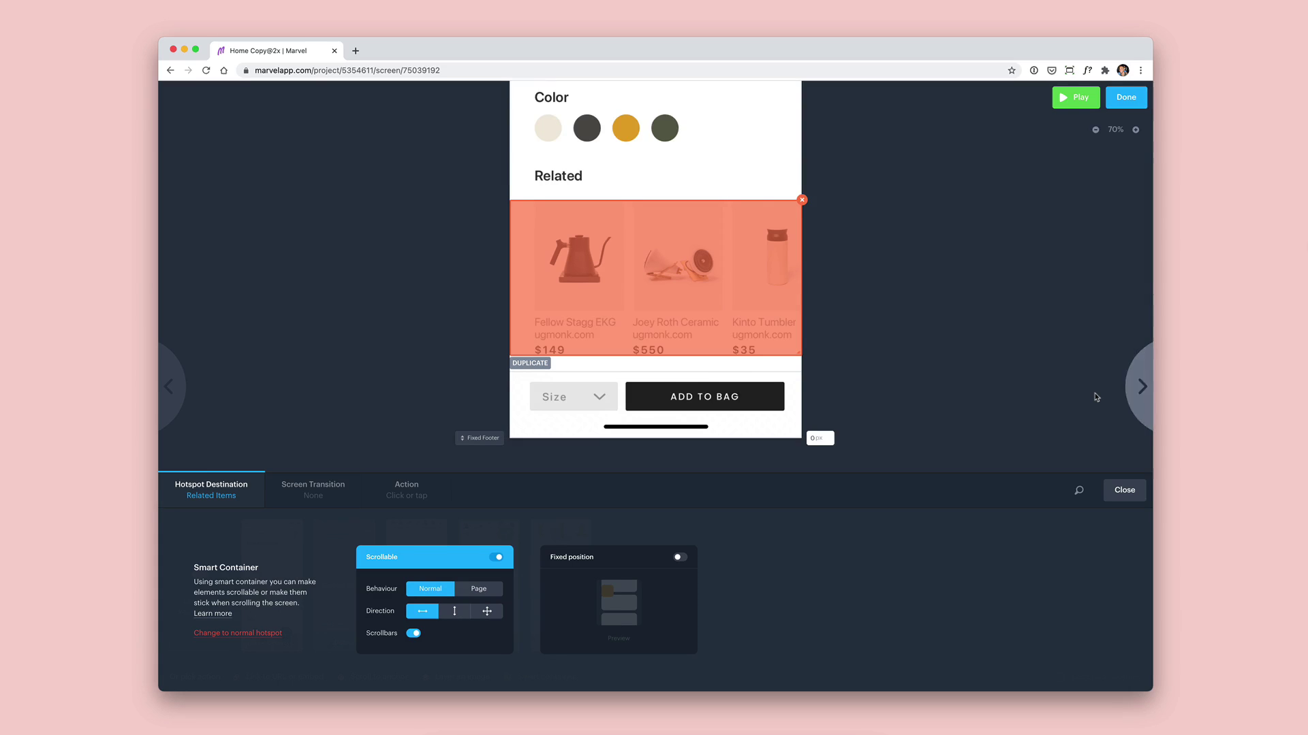
pyautogui.scroll(8, 1094, 396)
pyautogui.scroll(4, 1094, 397)
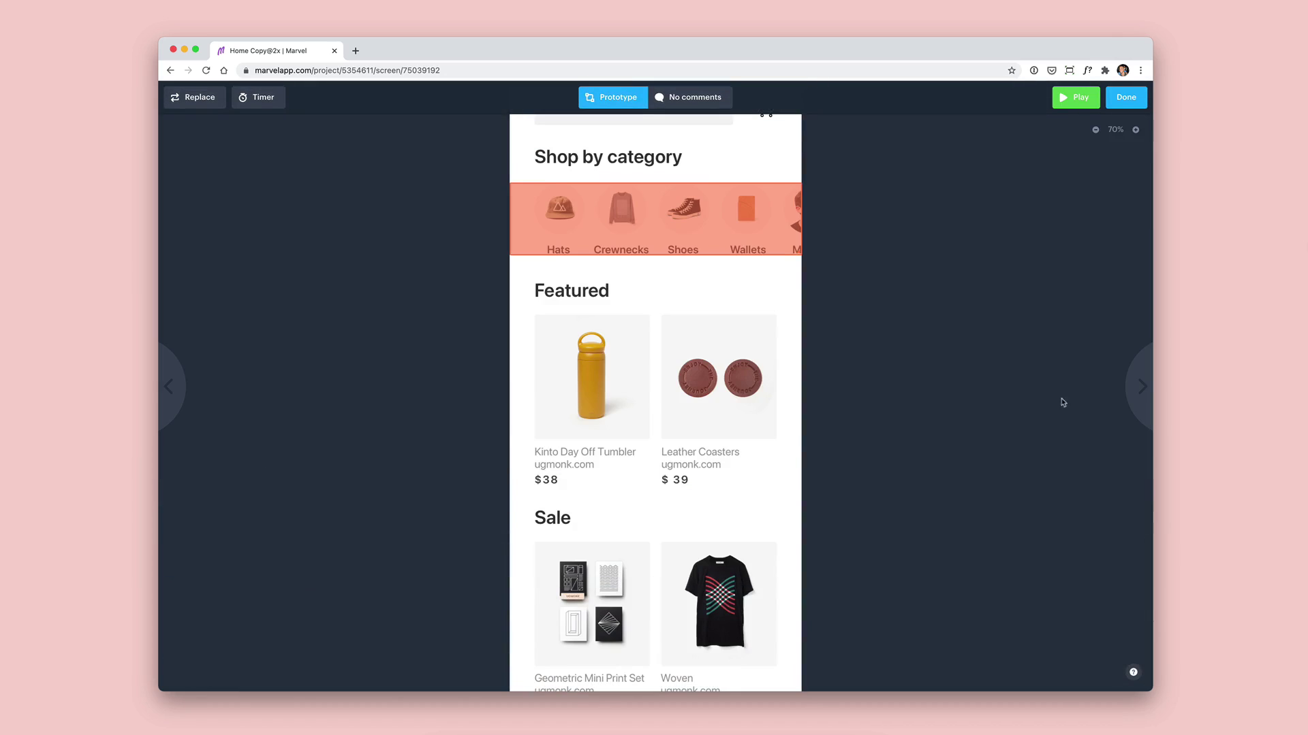
pyautogui.scroll(3, 800, 428)
pyautogui.scroll(-6, 800, 427)
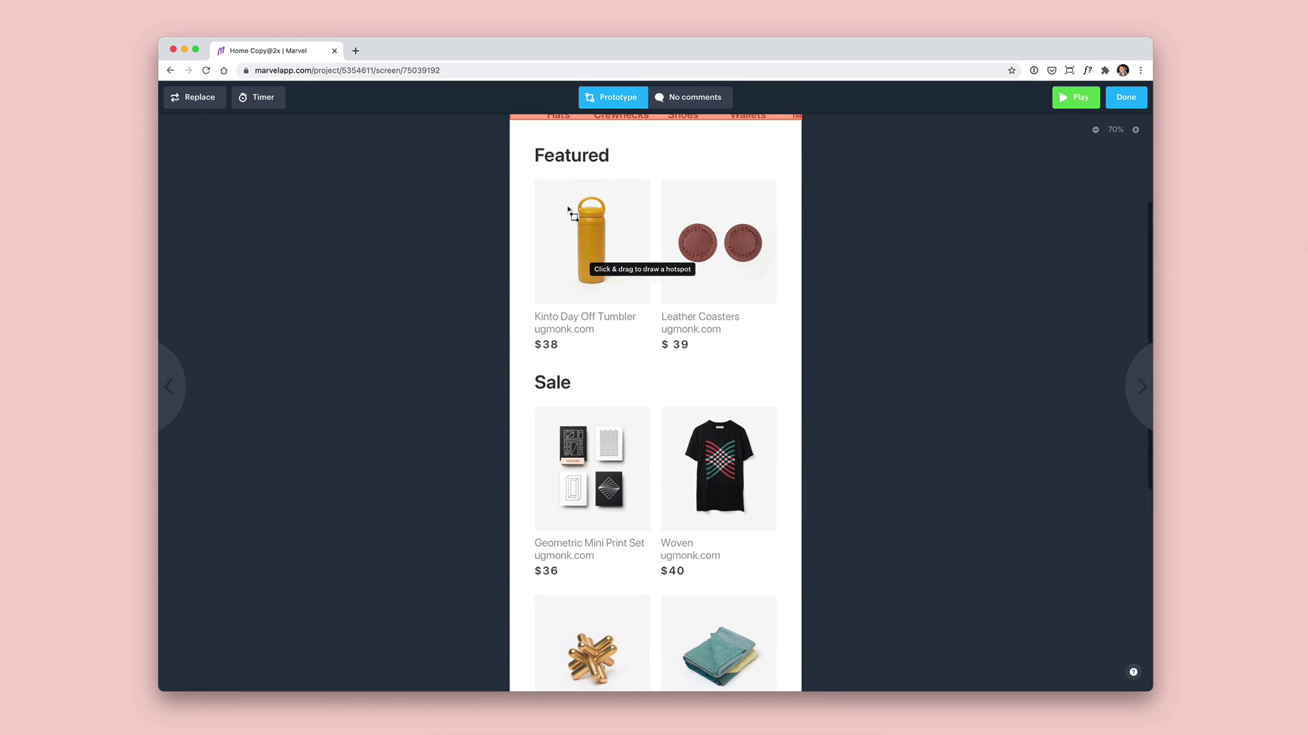
# - Add a hotspot on the featured Kinto Day Off Tumbler card linking to Details
pyautogui.moveTo(520, 174); pyautogui.dragTo(650, 350)
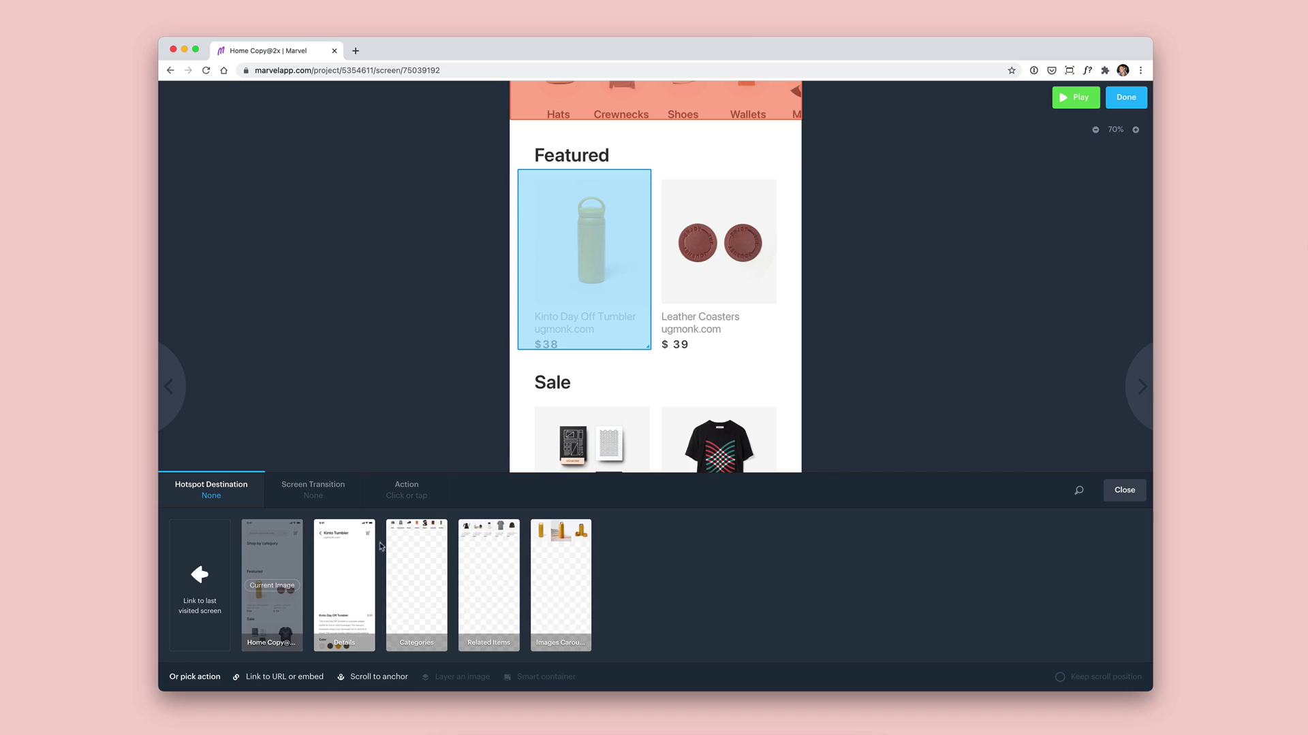
pyautogui.click(368, 552)
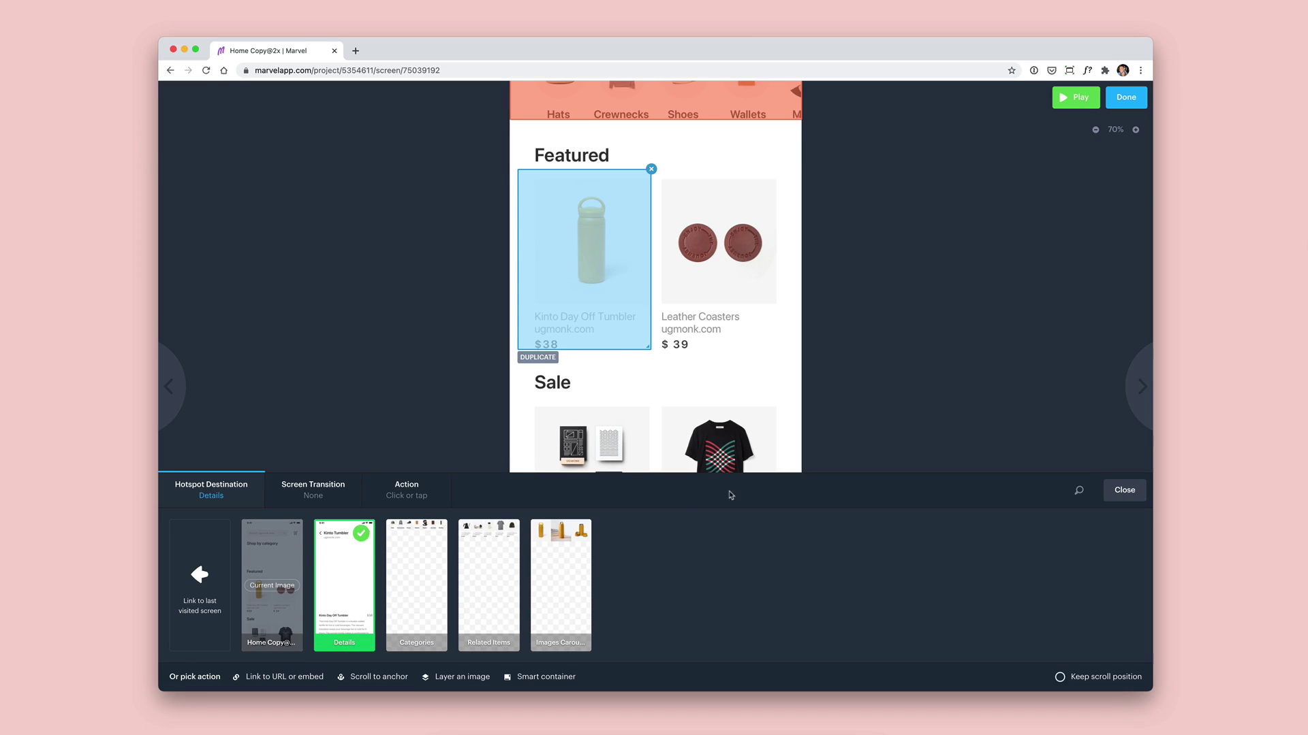
# - Preview the ugmonk mobile prototype, swiping carousels and opening the Kinto Day Off Tumbler details
pyautogui.click(1129, 97)
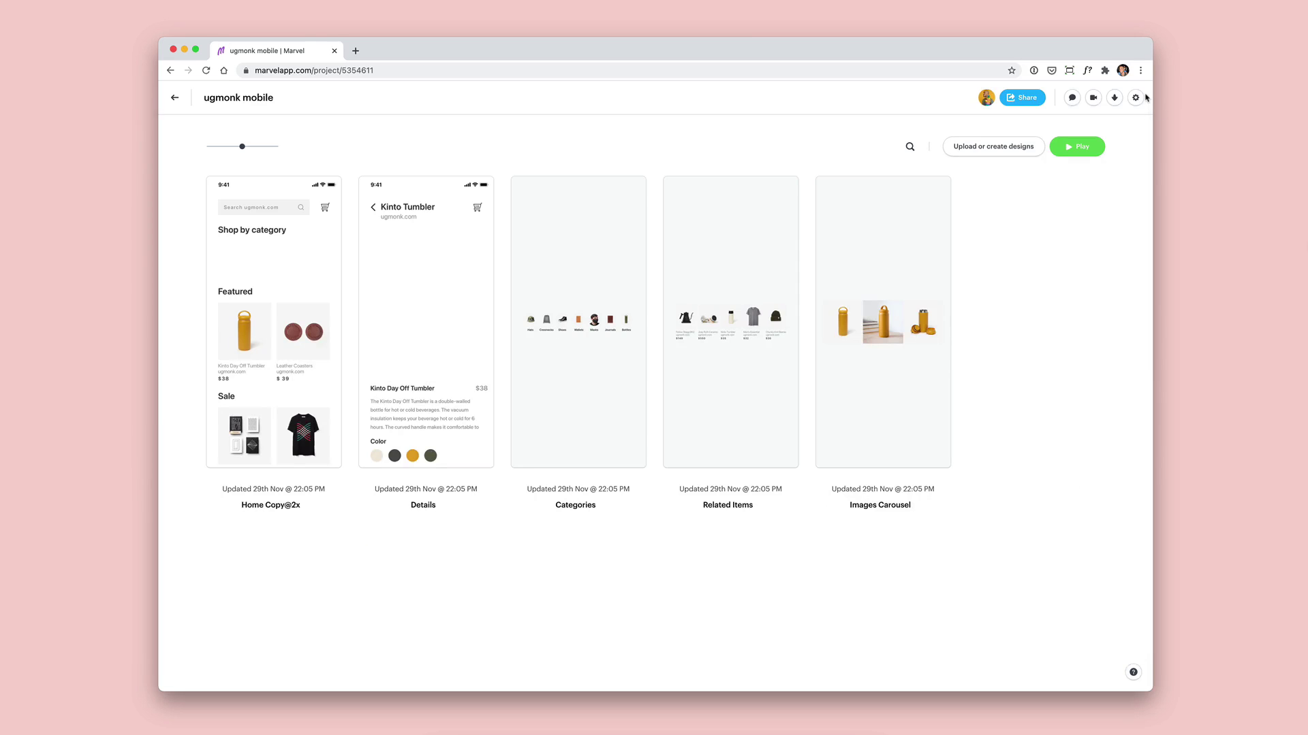
pyautogui.click(1084, 146)
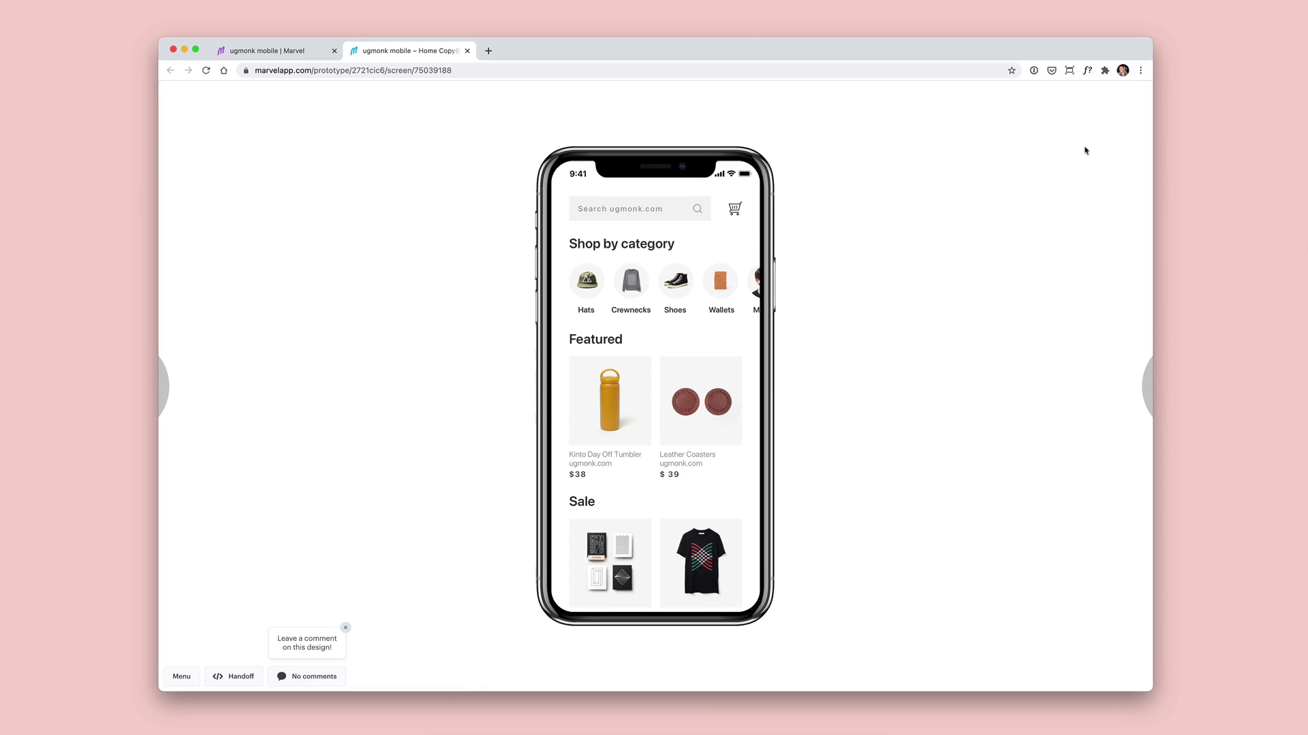
pyautogui.moveTo(743, 284)
pyautogui.mouseDown()
pyautogui.moveTo(655, 290)
pyautogui.moveTo(722, 306)
pyautogui.mouseUp()
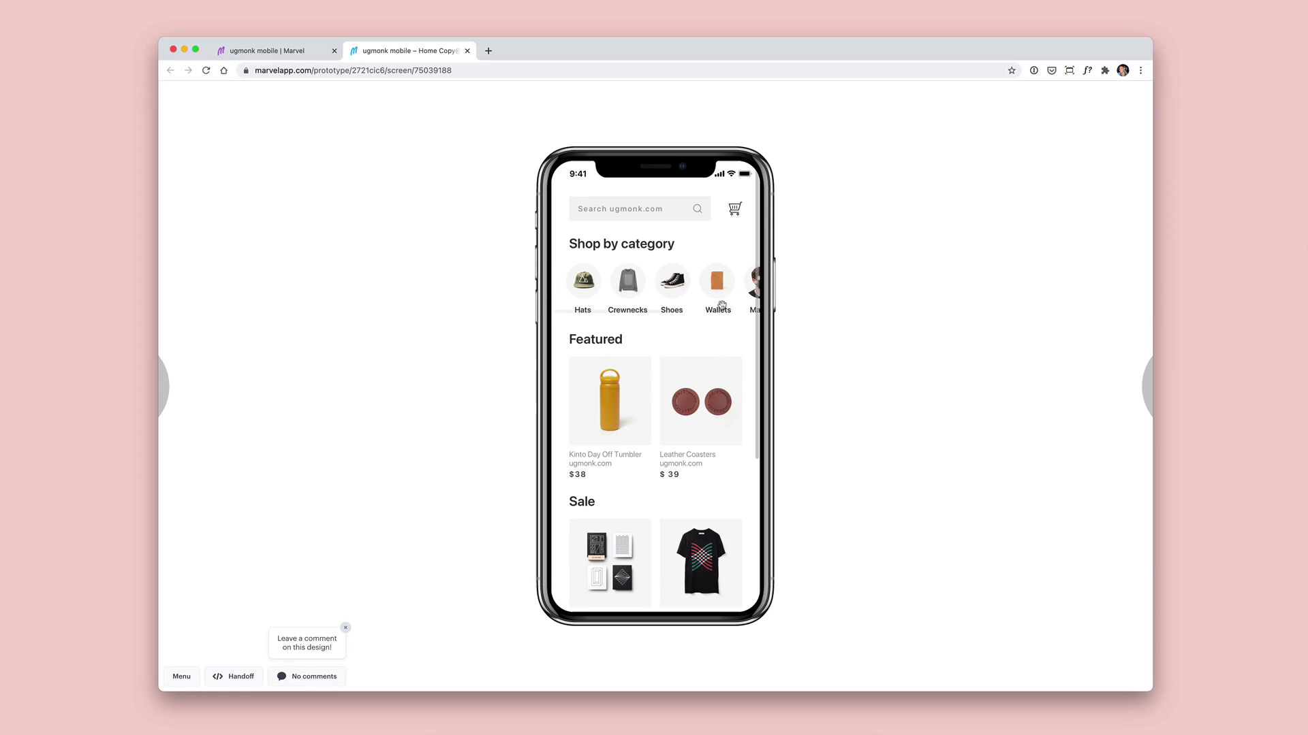
pyautogui.click(623, 379)
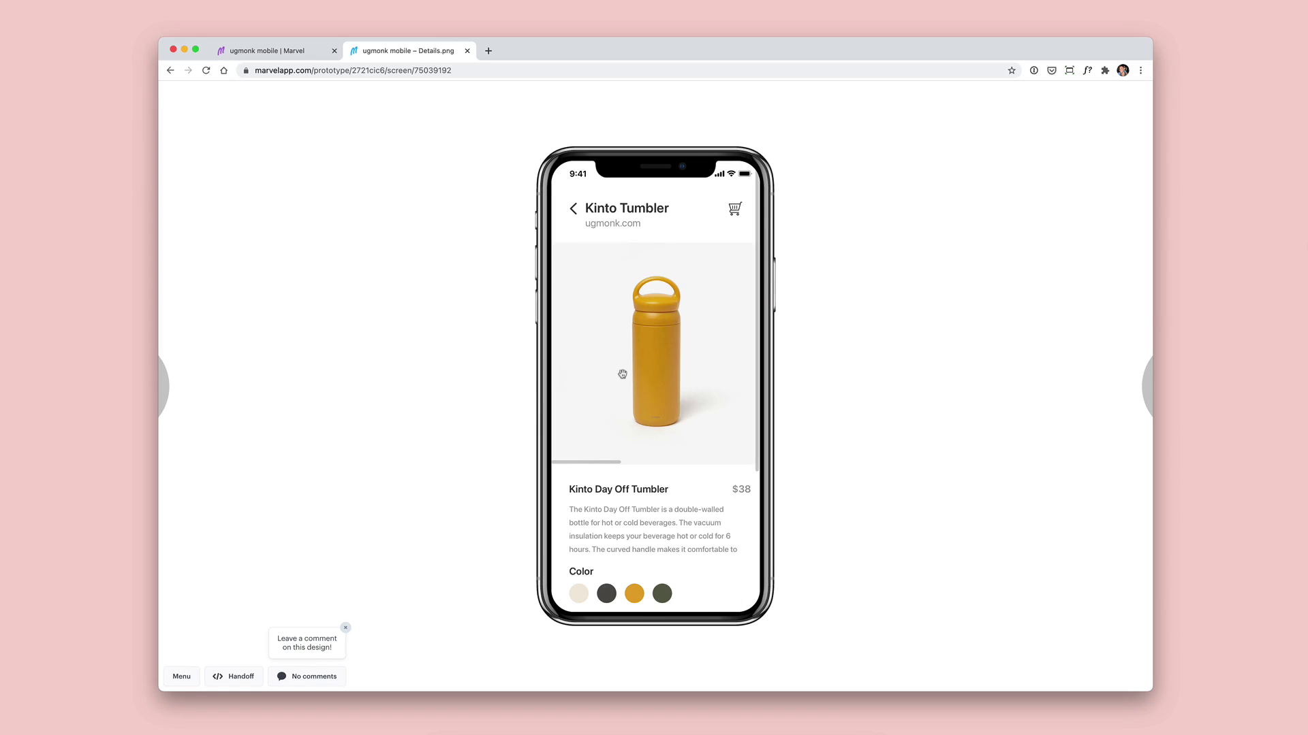
pyautogui.moveTo(726, 378); pyautogui.dragTo(574, 369)
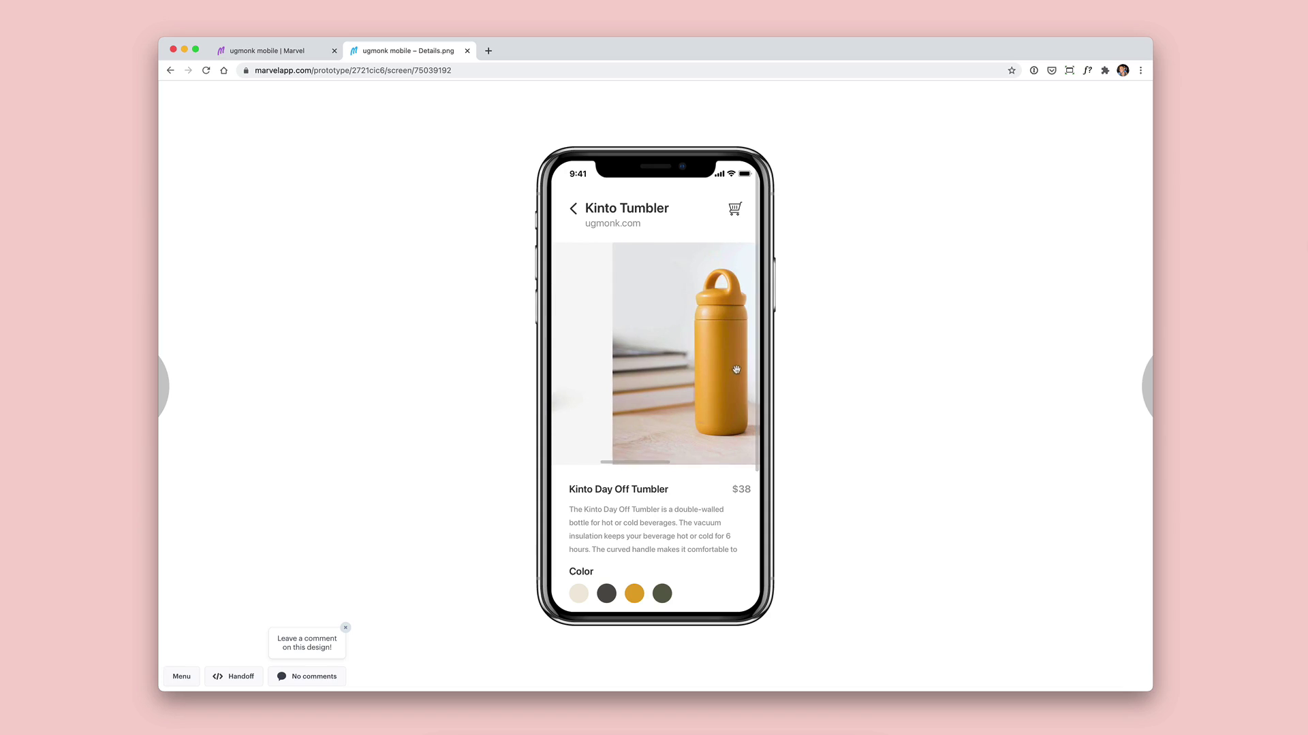
pyautogui.hscroll(5, 669, 369)
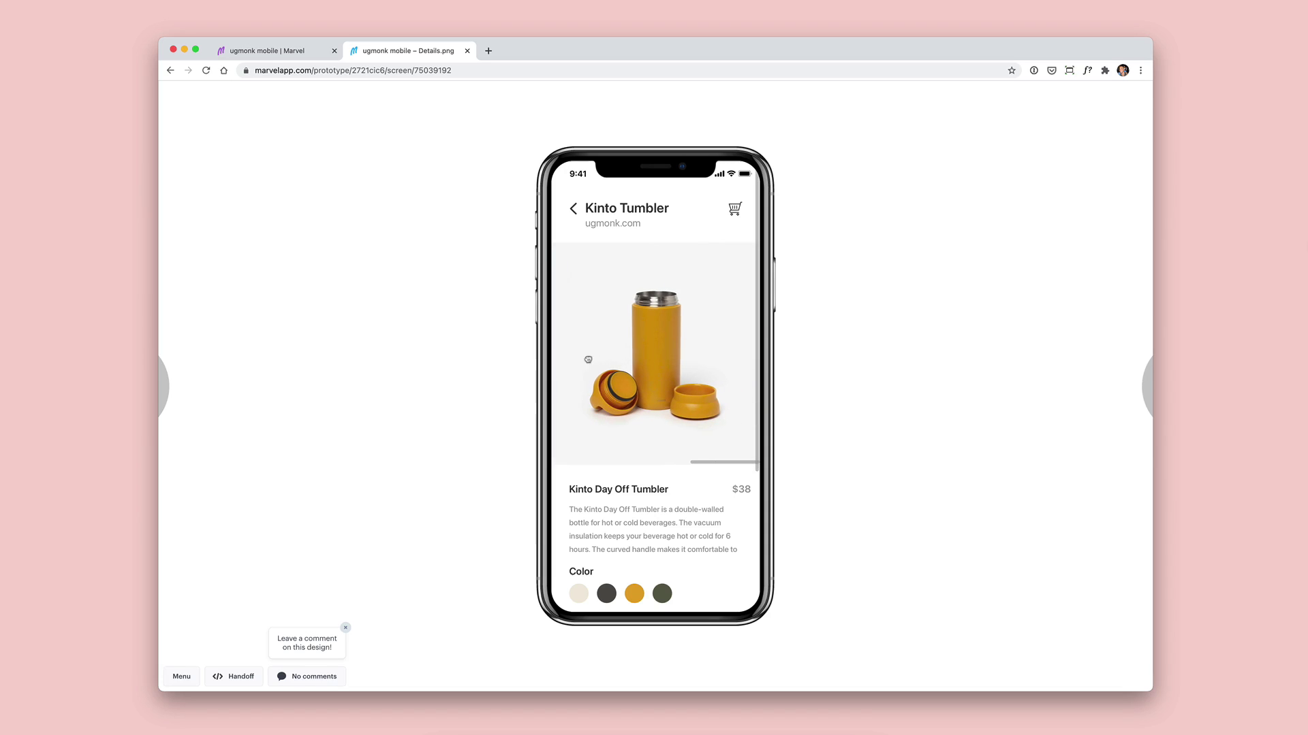
pyautogui.scroll(-5, 640, 366)
pyautogui.scroll(-5, 641, 367)
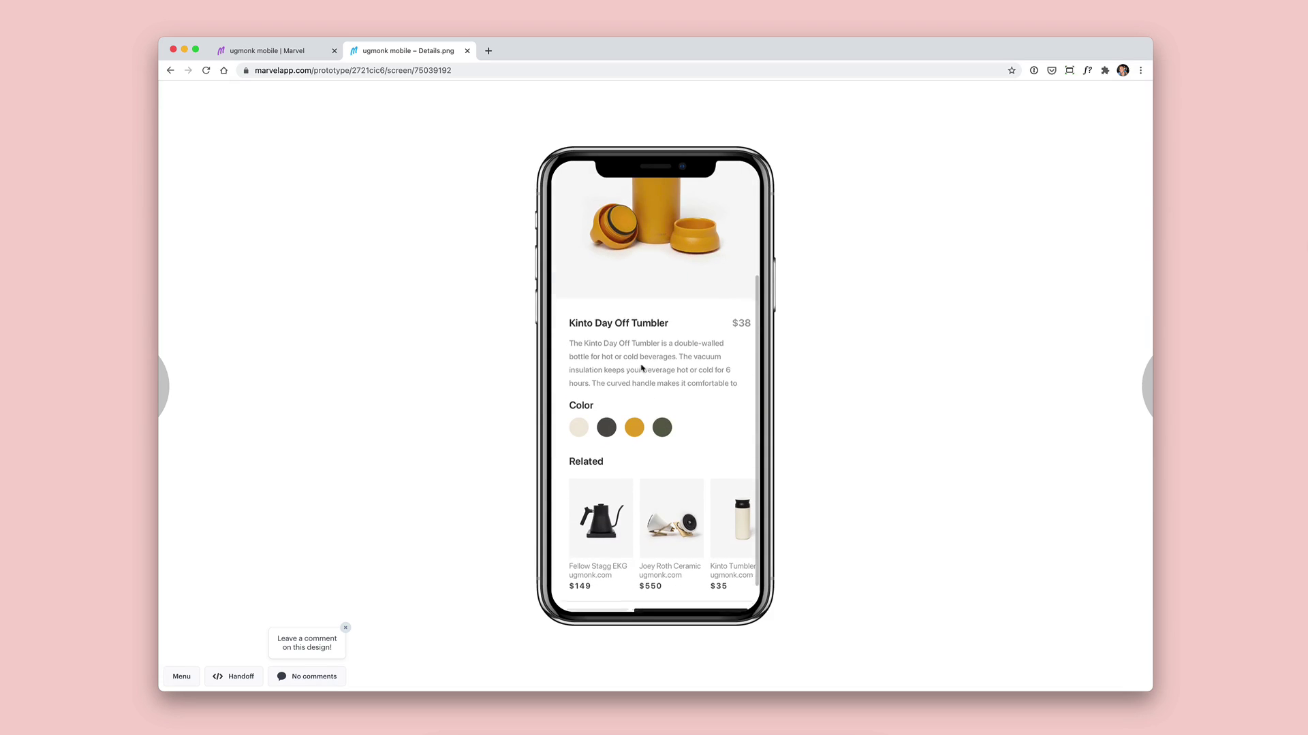
pyautogui.hscroll(5, 654, 480)
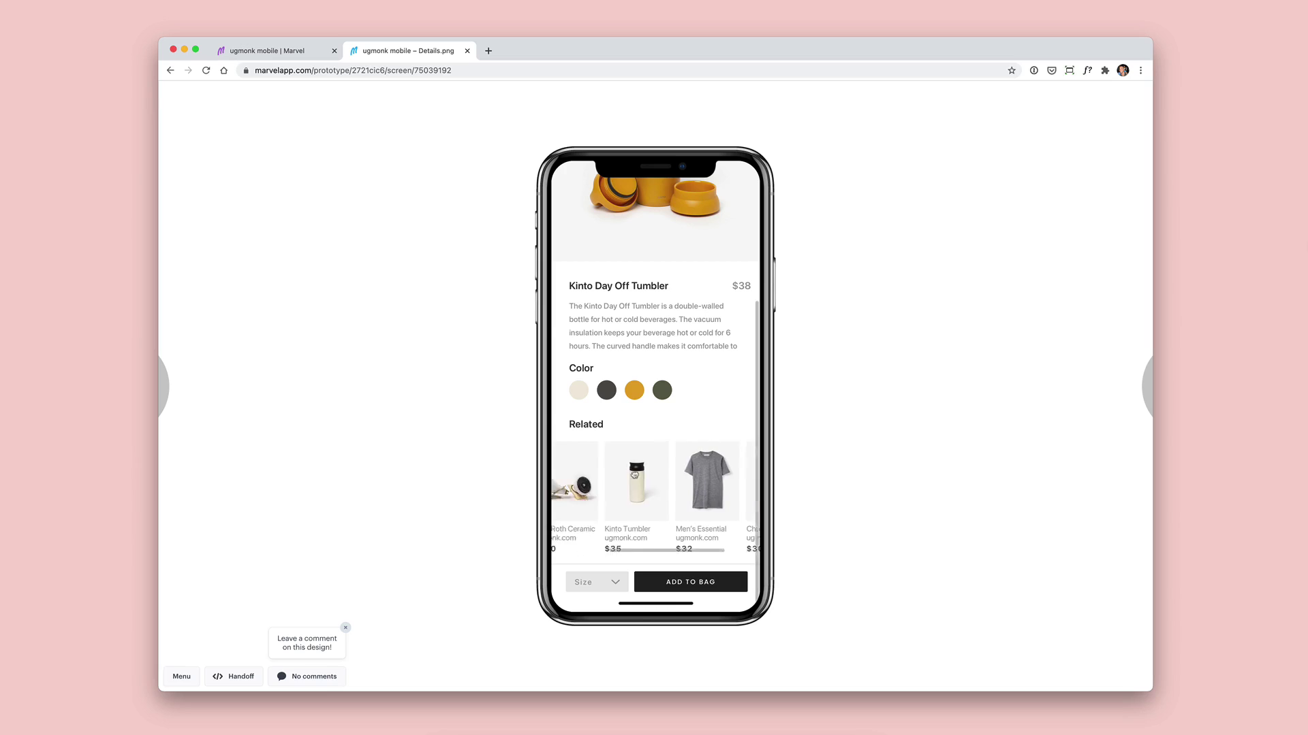
pyautogui.hscroll(-5, 653, 480)
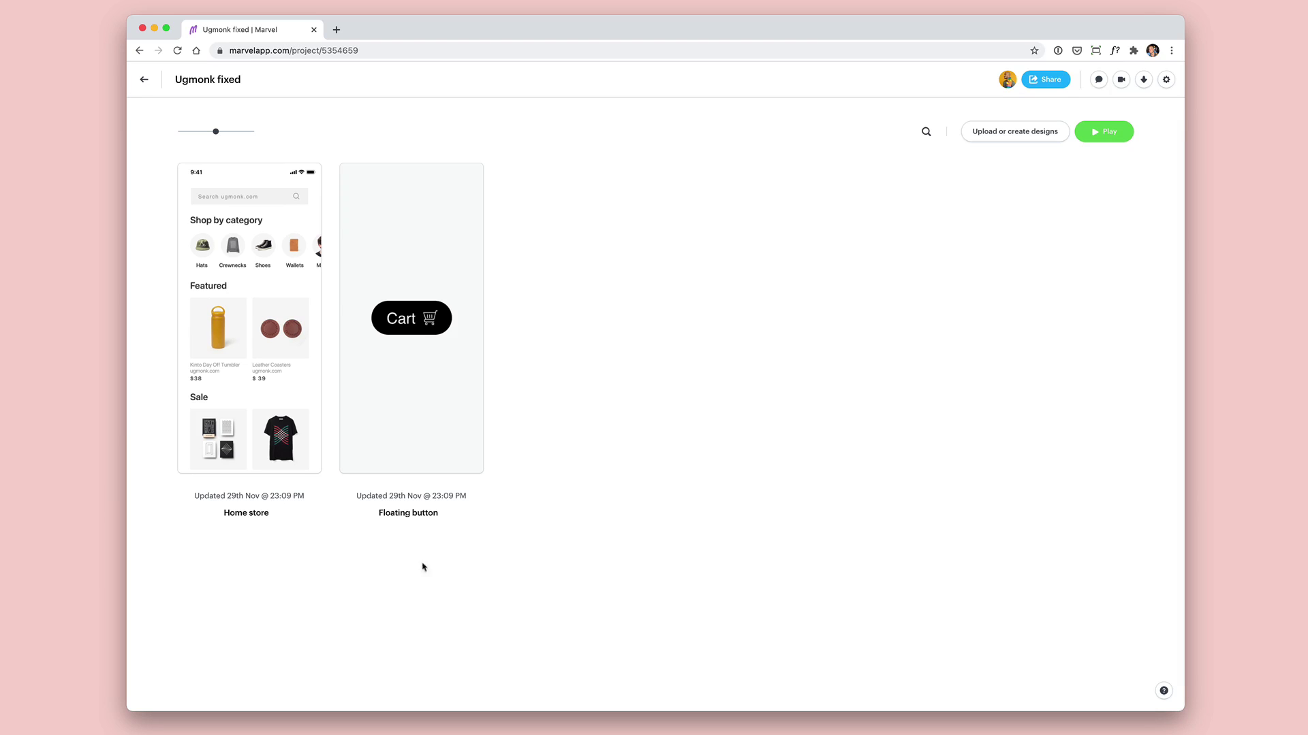
# - Open the Home store screen, step to Floating button, then return to Home store
pyautogui.click(250, 325)
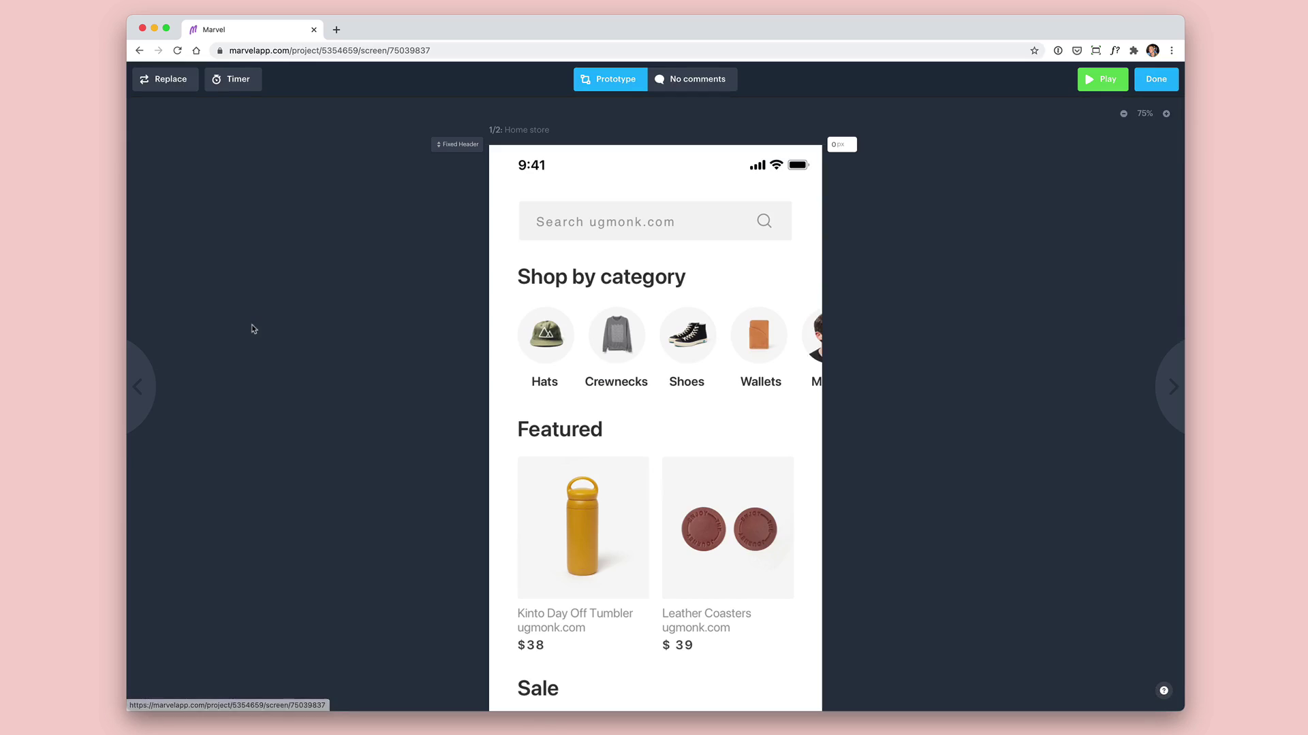
pyautogui.scroll(-5, 261, 328)
pyautogui.scroll(-5, 261, 329)
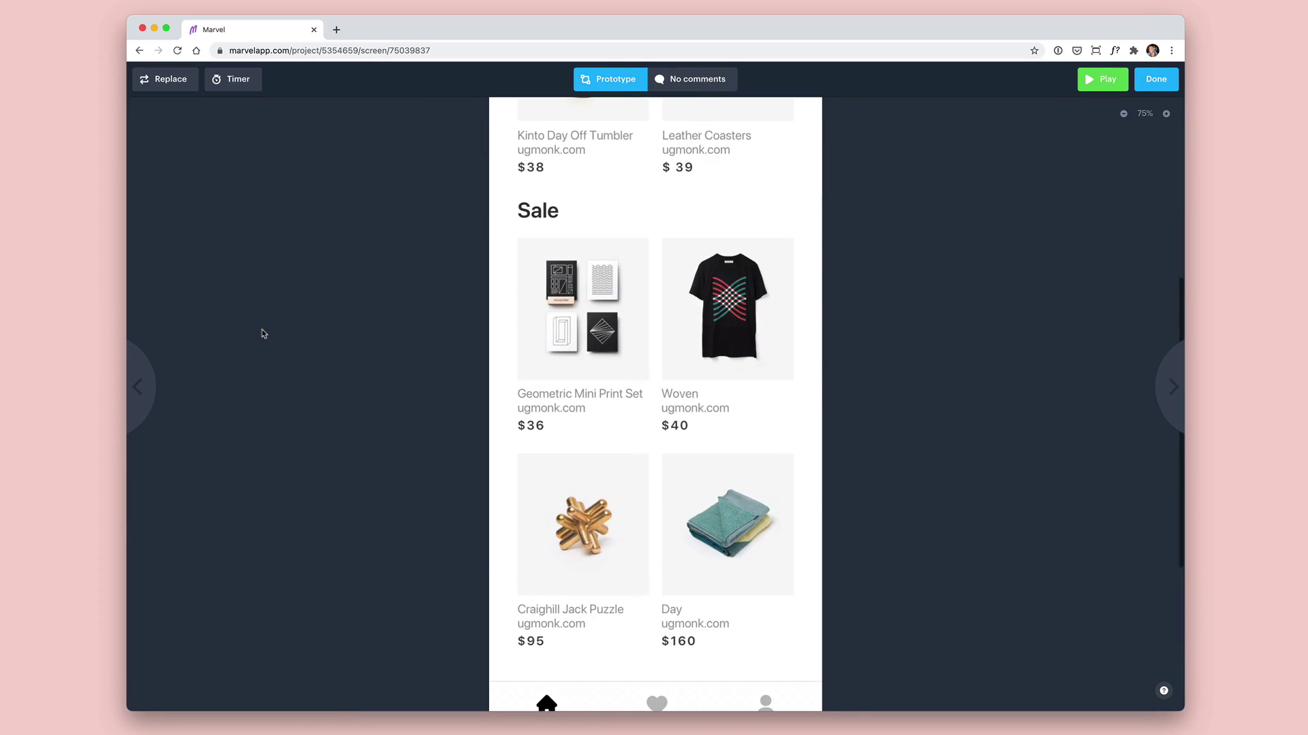
pyautogui.scroll(-5, 261, 329)
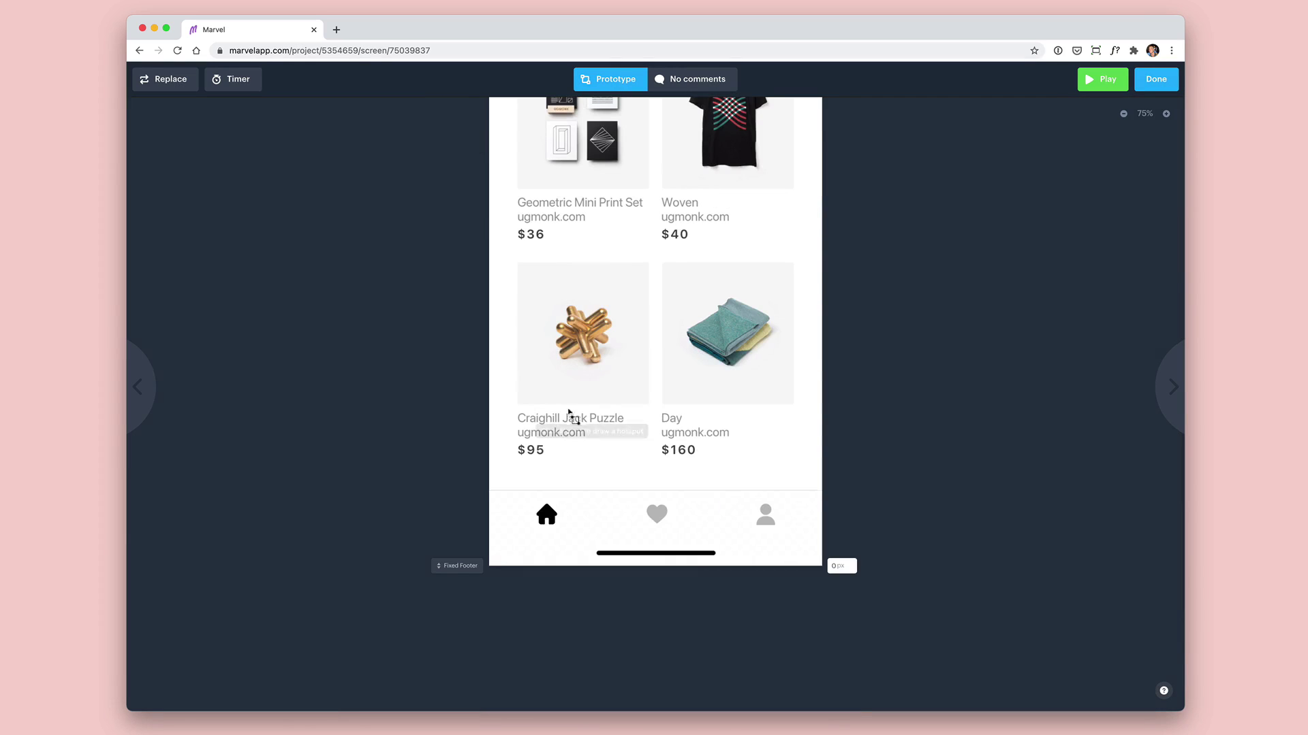
pyautogui.click(1177, 402)
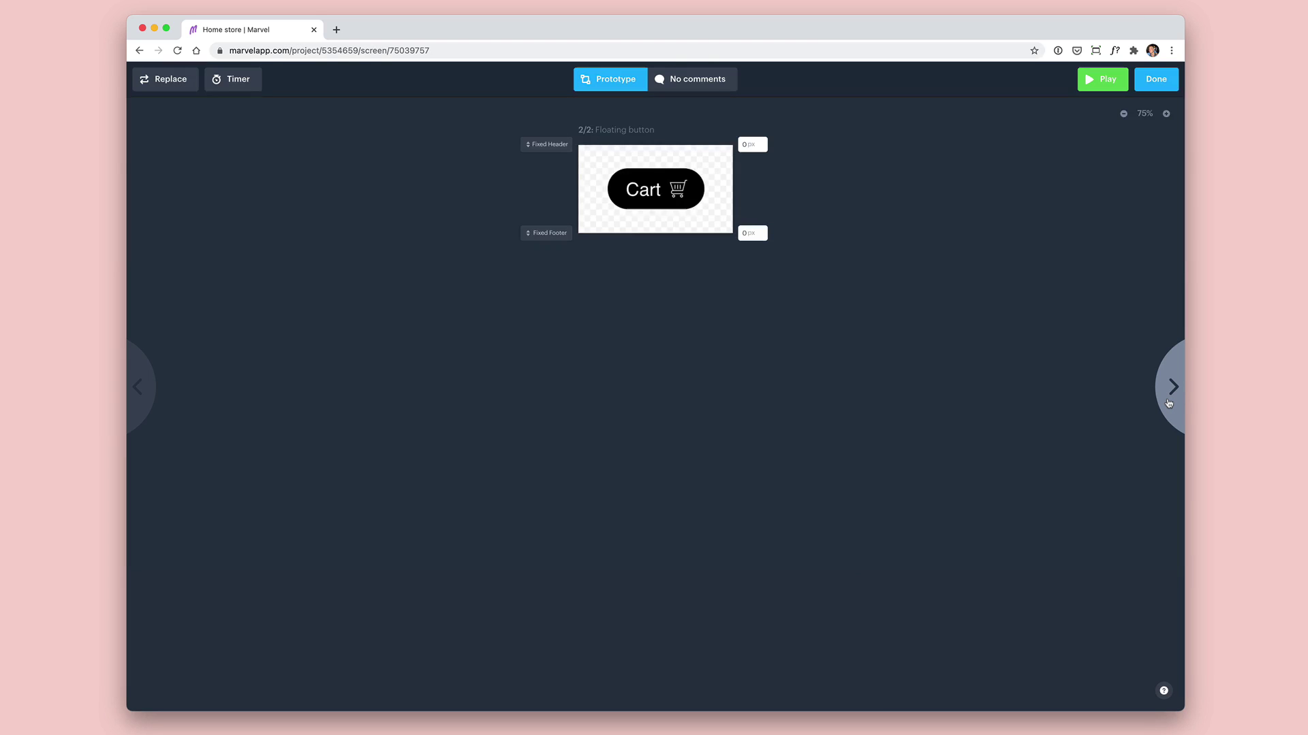
pyautogui.click(1168, 402)
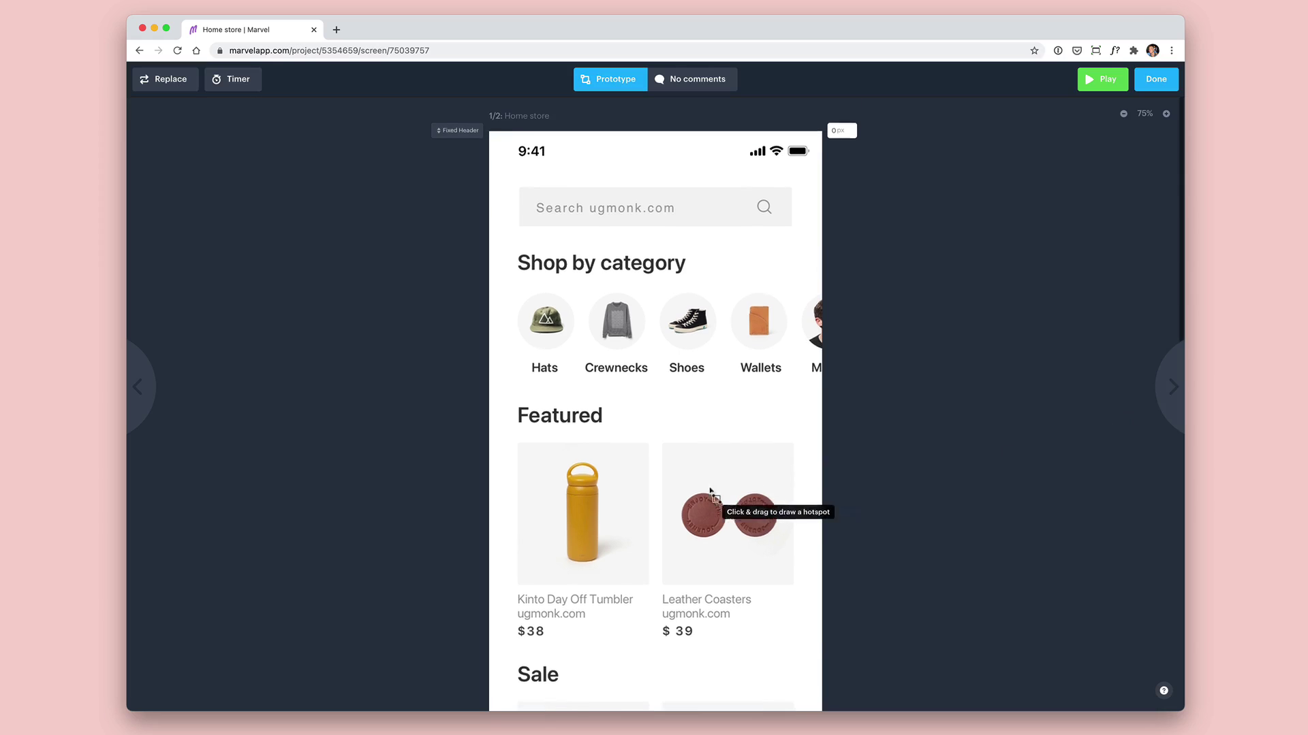
pyautogui.scroll(-5, 716, 460)
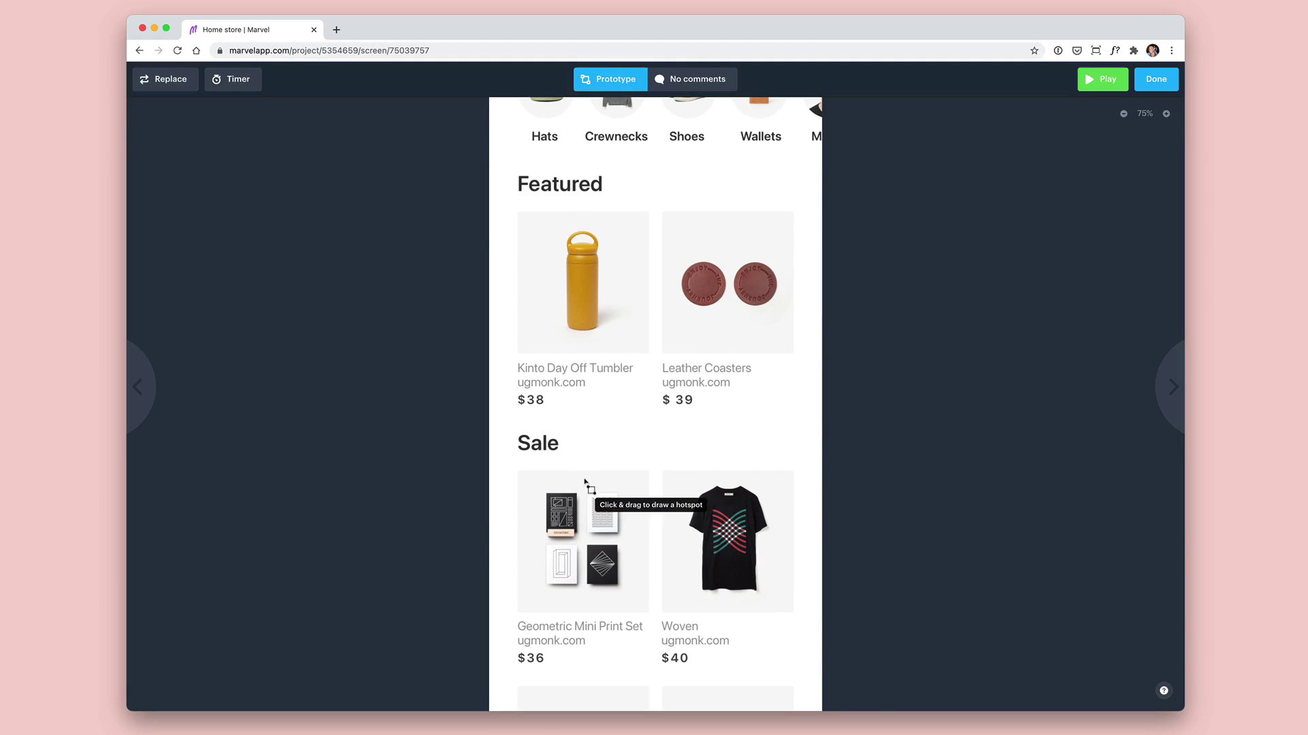
# - Make a Sale-area hotspot a fixed, non-scrolling Floating button smart container, nudged slightly right
pyautogui.moveTo(581, 472); pyautogui.dragTo(728, 603)
pyautogui.scroll(-4, 751, 465)
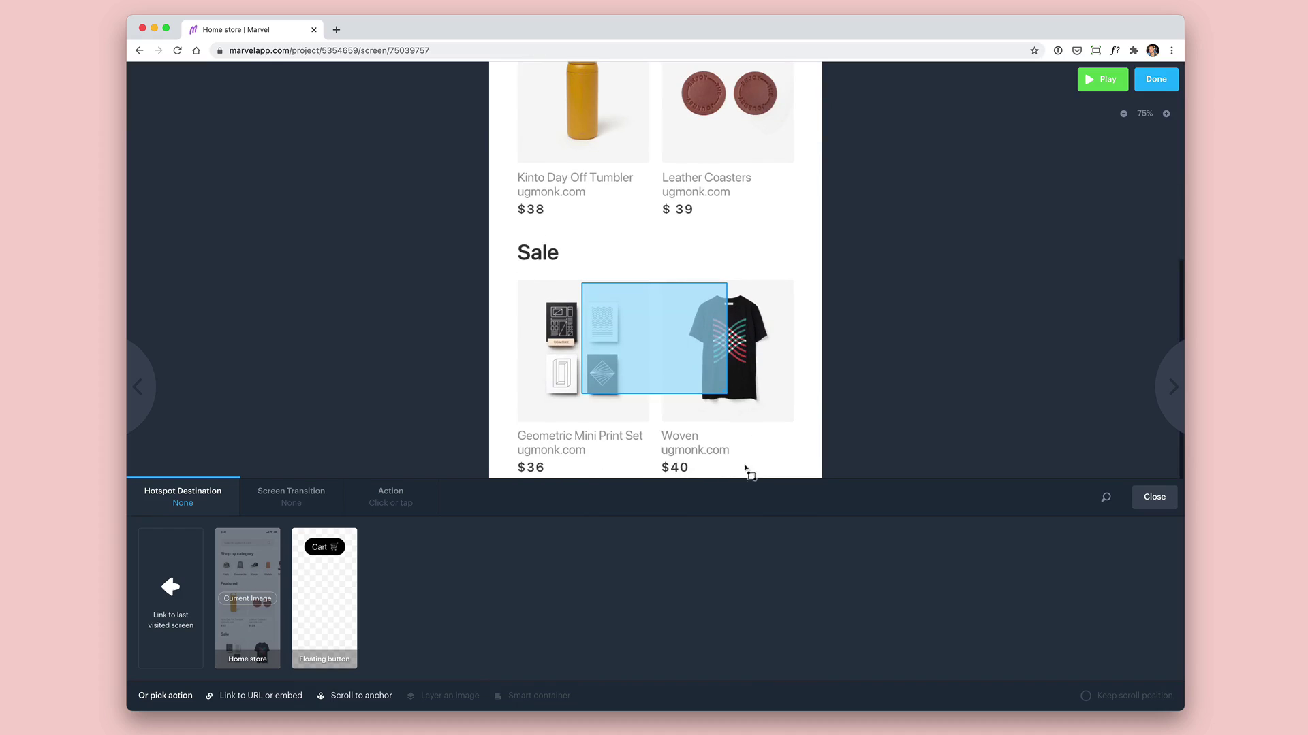
pyautogui.click(342, 580)
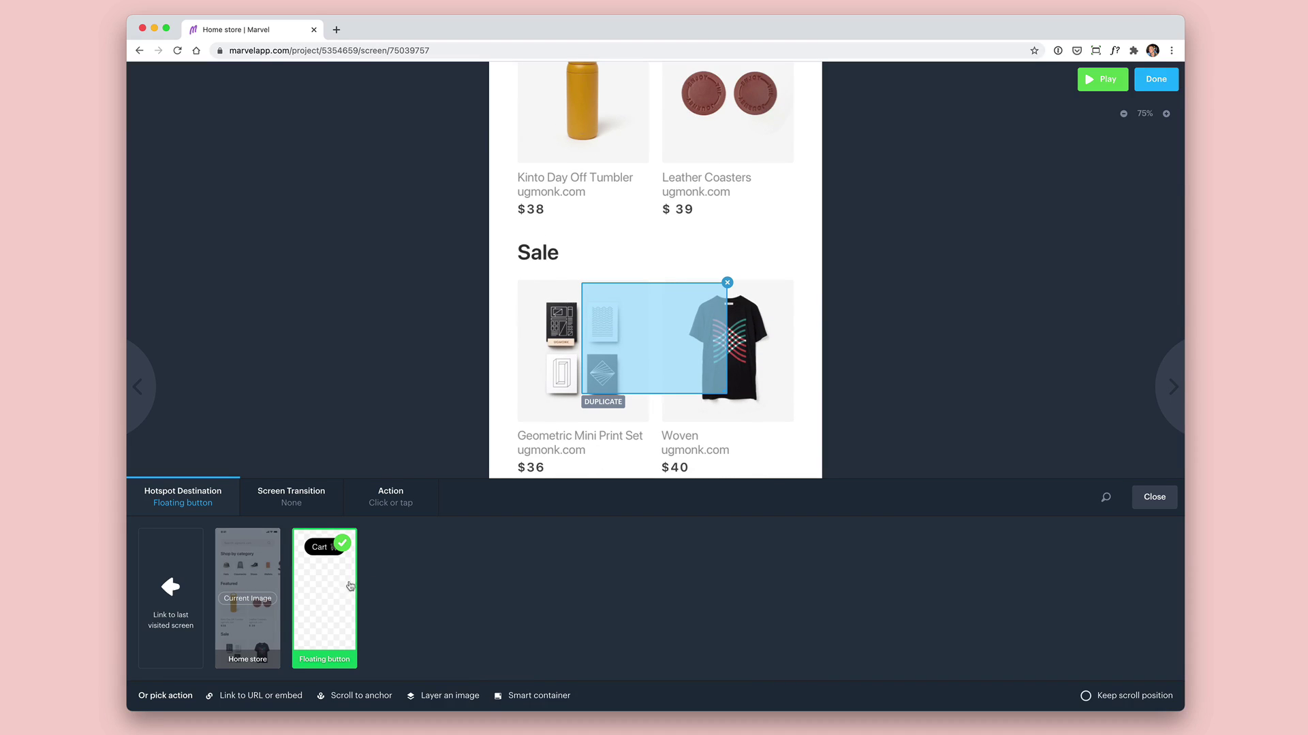
pyautogui.click(521, 696)
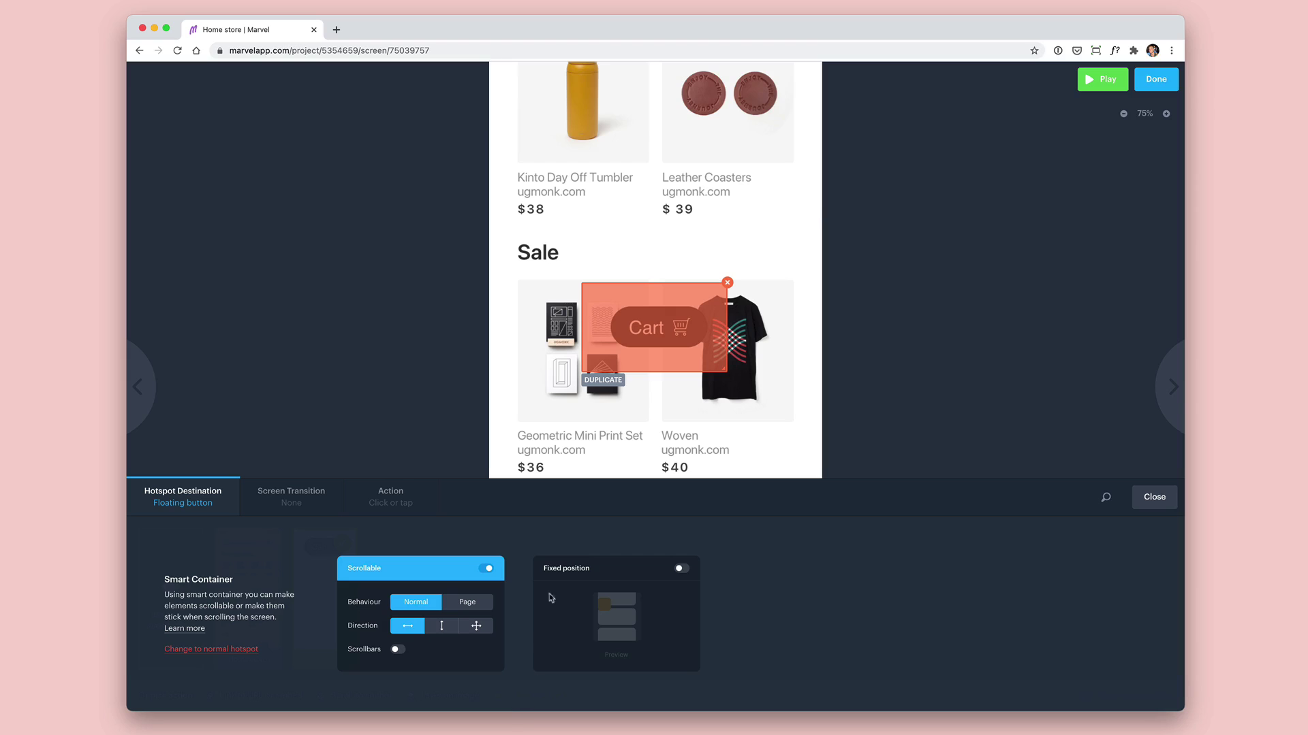
pyautogui.click(487, 568)
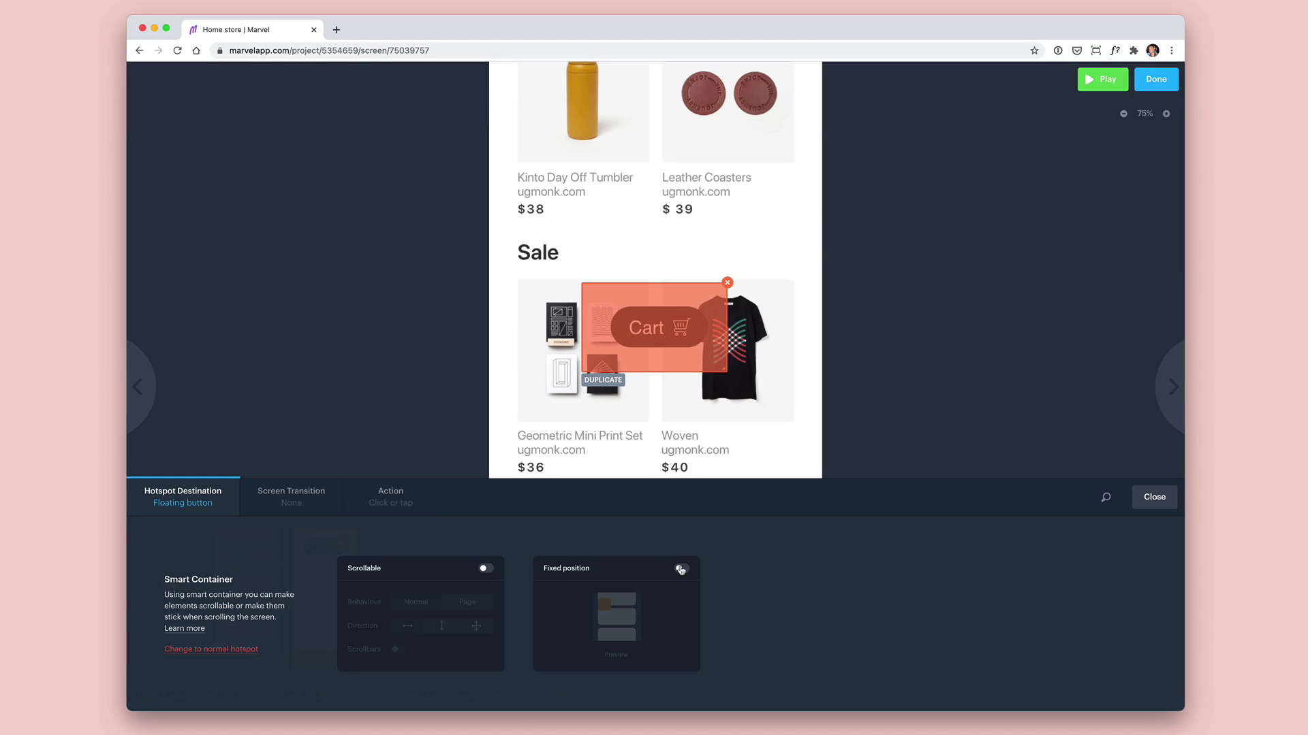
pyautogui.click(680, 570)
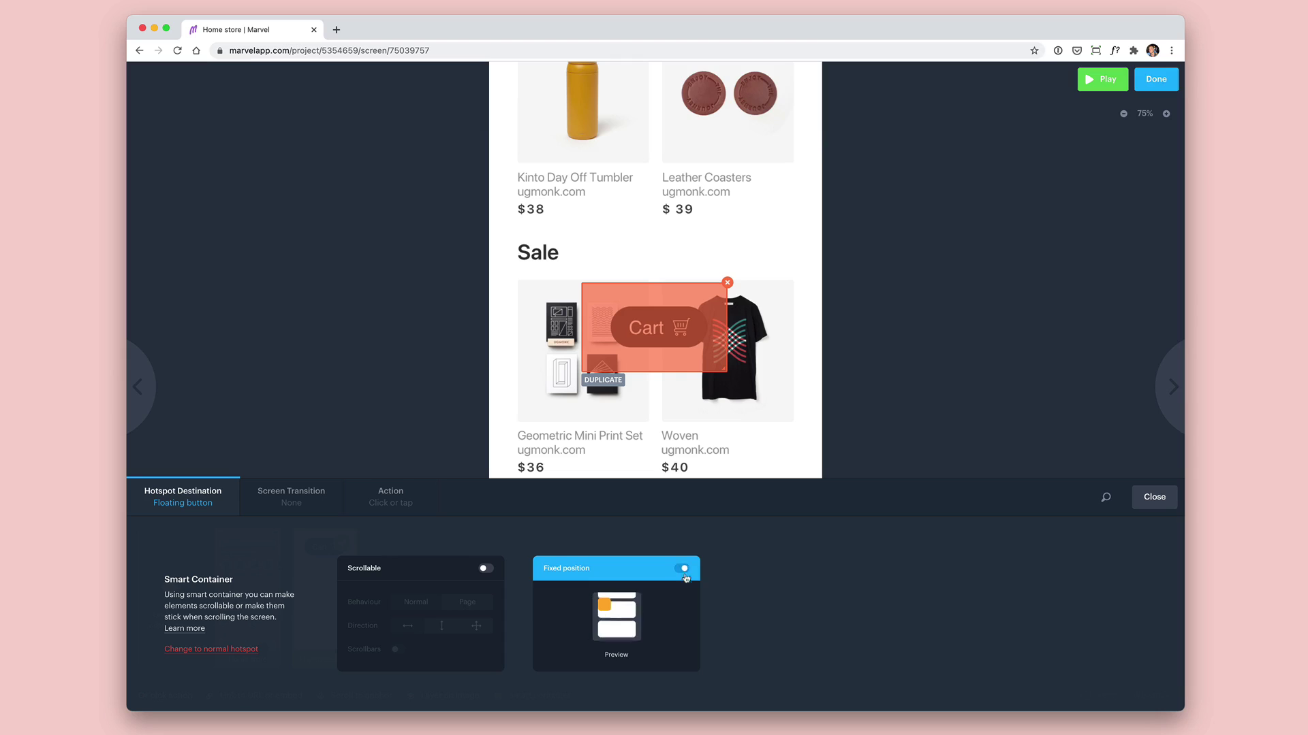
pyautogui.moveTo(669, 330); pyautogui.dragTo(678, 333)
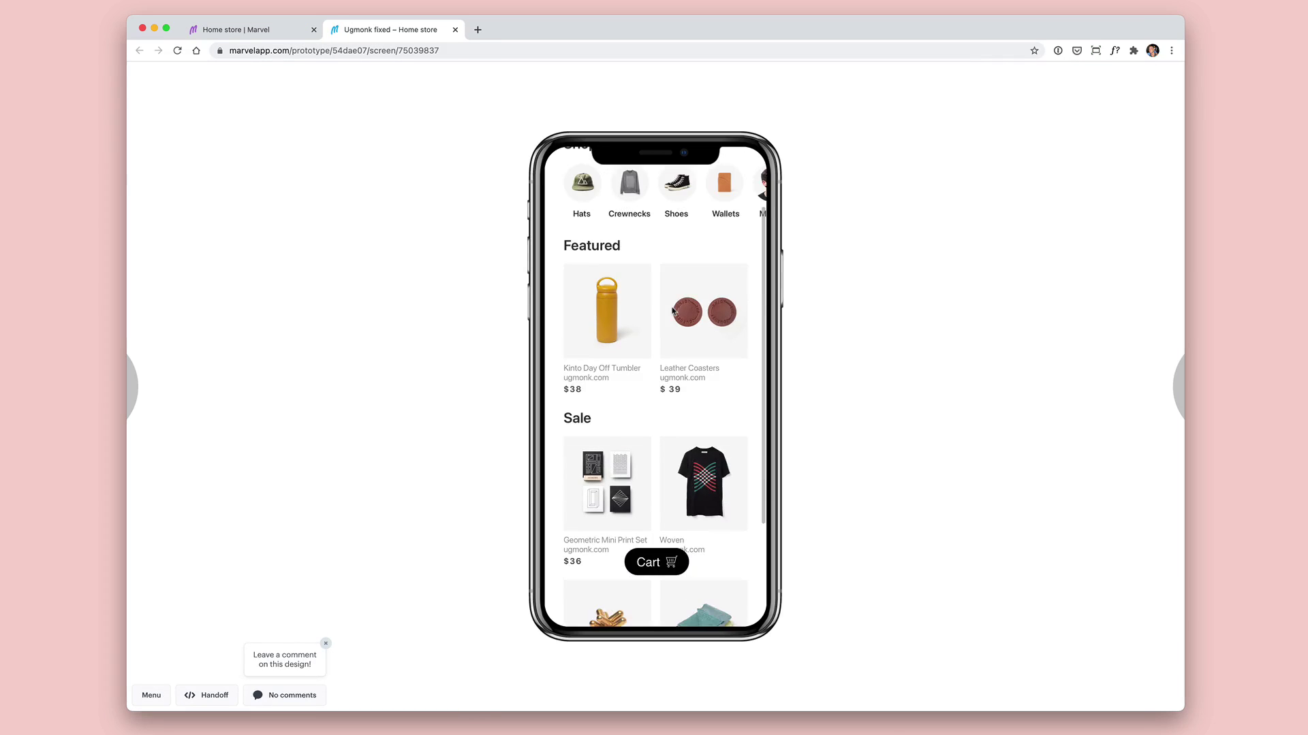
pyautogui.scroll(-3, 675, 303)
pyautogui.scroll(3, 673, 311)
pyautogui.scroll(4, 673, 312)
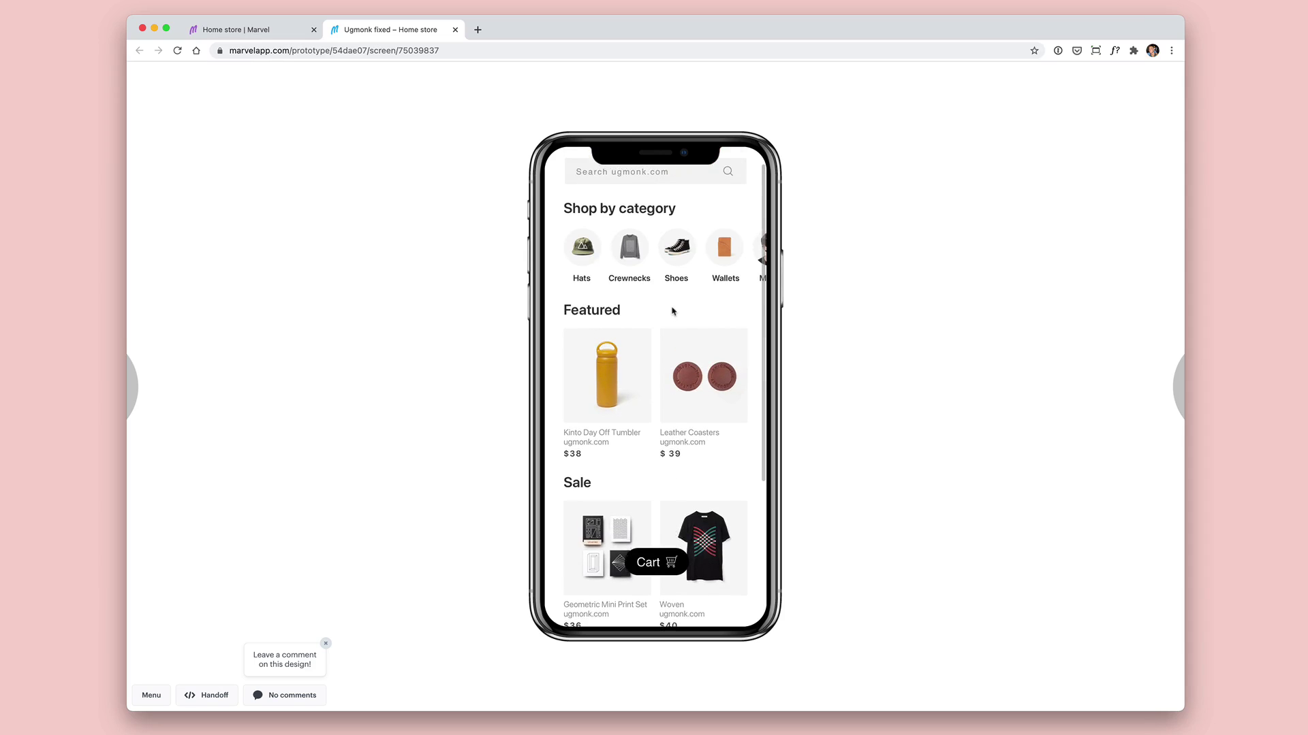
pyautogui.scroll(-4, 674, 312)
pyautogui.scroll(-2, 673, 312)
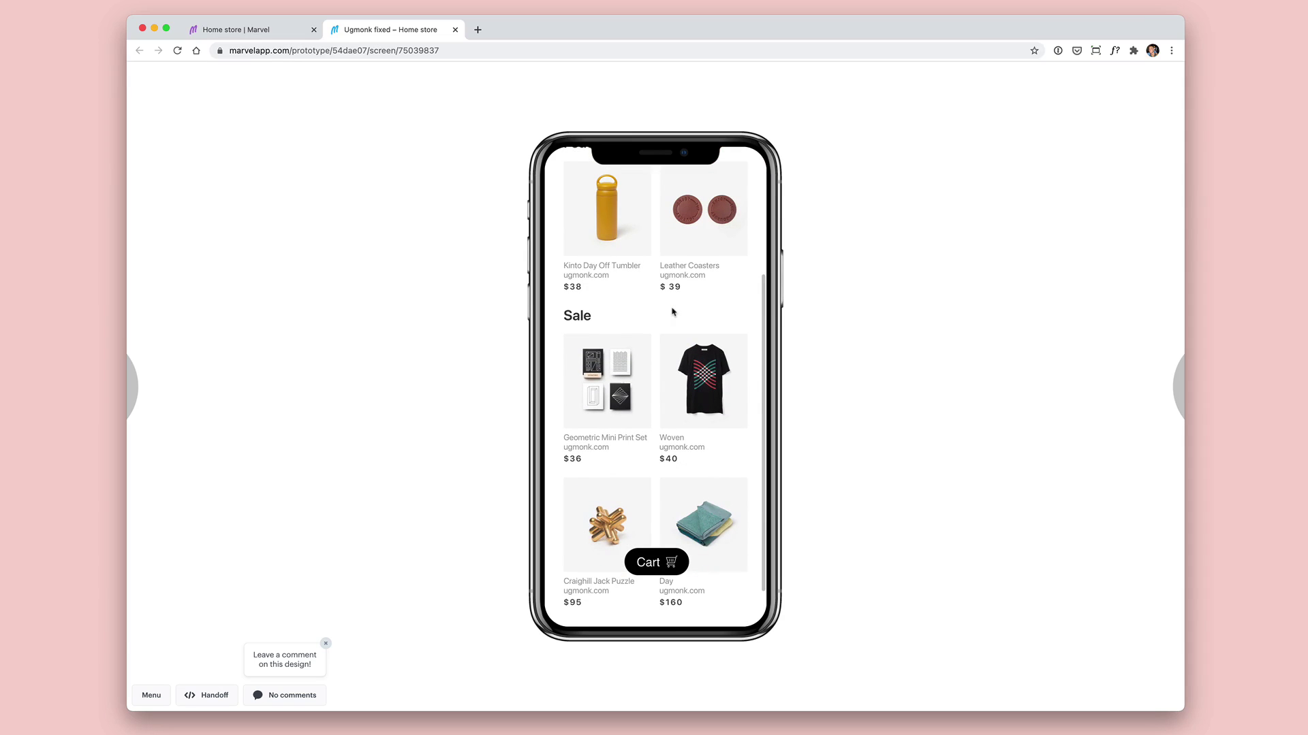
pyautogui.scroll(6, 673, 311)
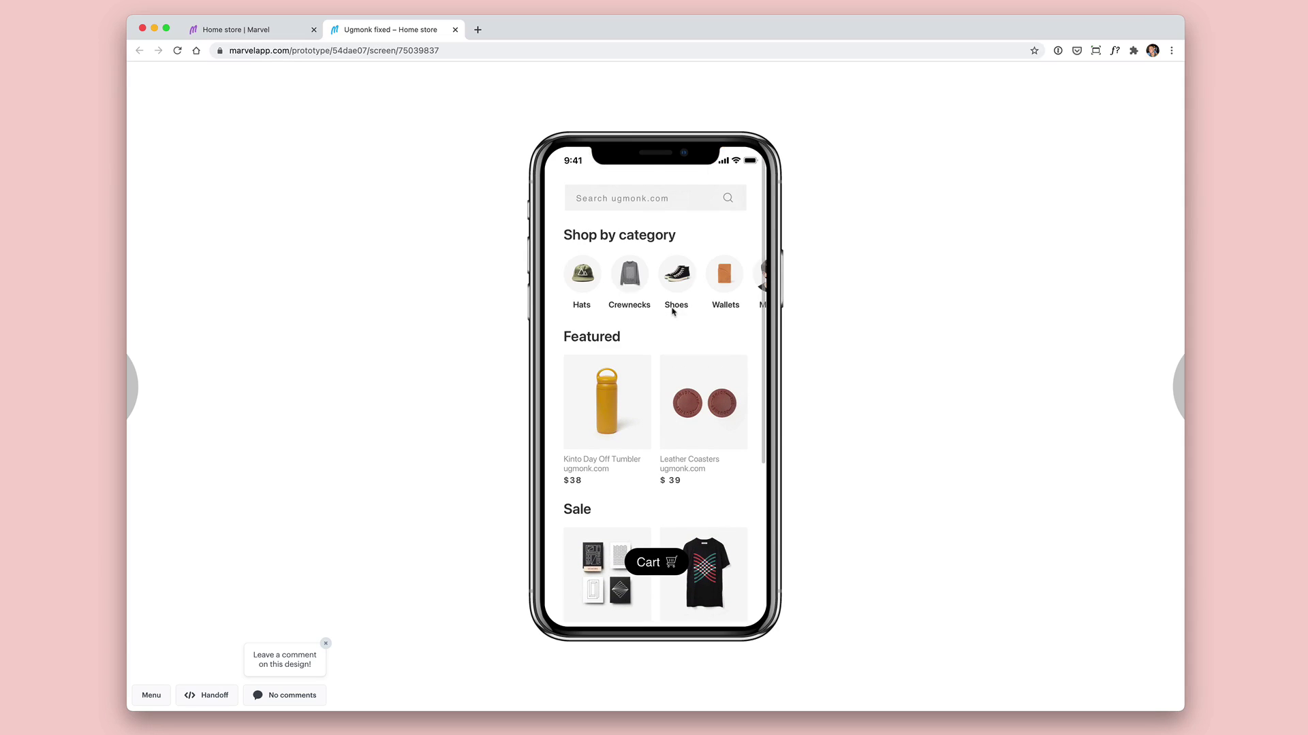